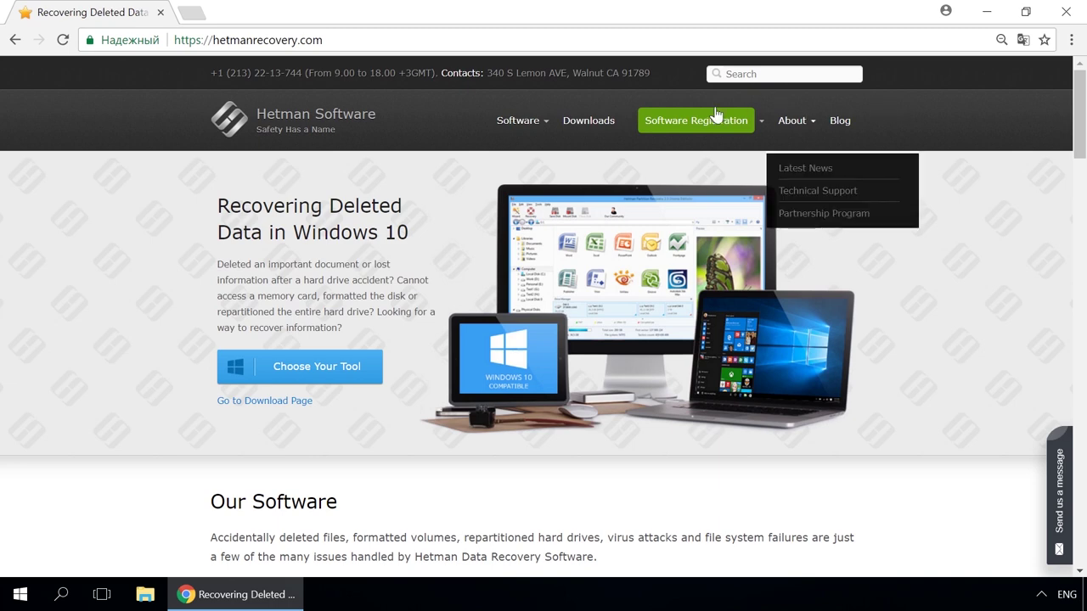
# Step: Visit the hard drive recovery software page of the Hetman website and look through the posts in its blog
pyautogui.moveTo(521, 133)
pyautogui.click(528, 173)
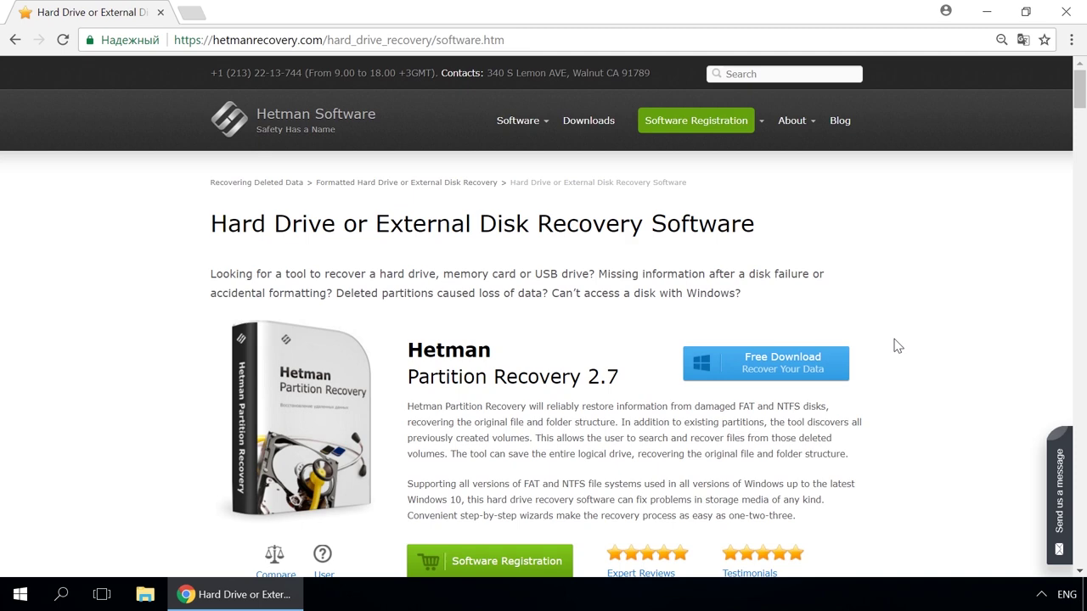
pyautogui.click(838, 121)
pyautogui.scroll(-8, 563, 269)
pyautogui.scroll(-7, 563, 268)
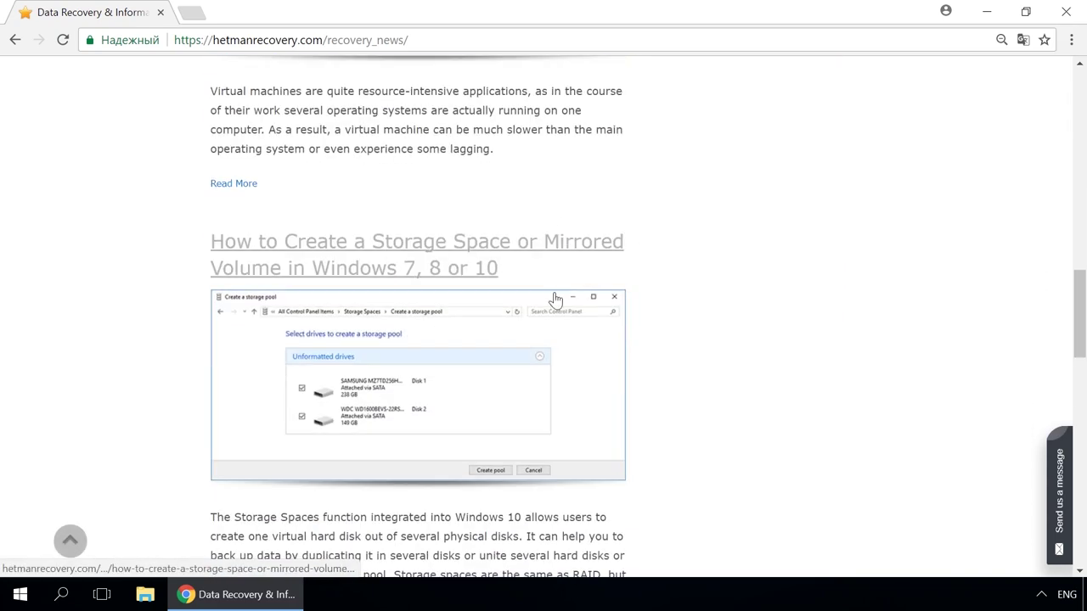
# Step: Read the blog article on creating a storage space or mirrored volume in Windows and open the site's message form
pyautogui.click(535, 247)
pyautogui.scroll(-8, 534, 247)
pyautogui.scroll(-2, 535, 247)
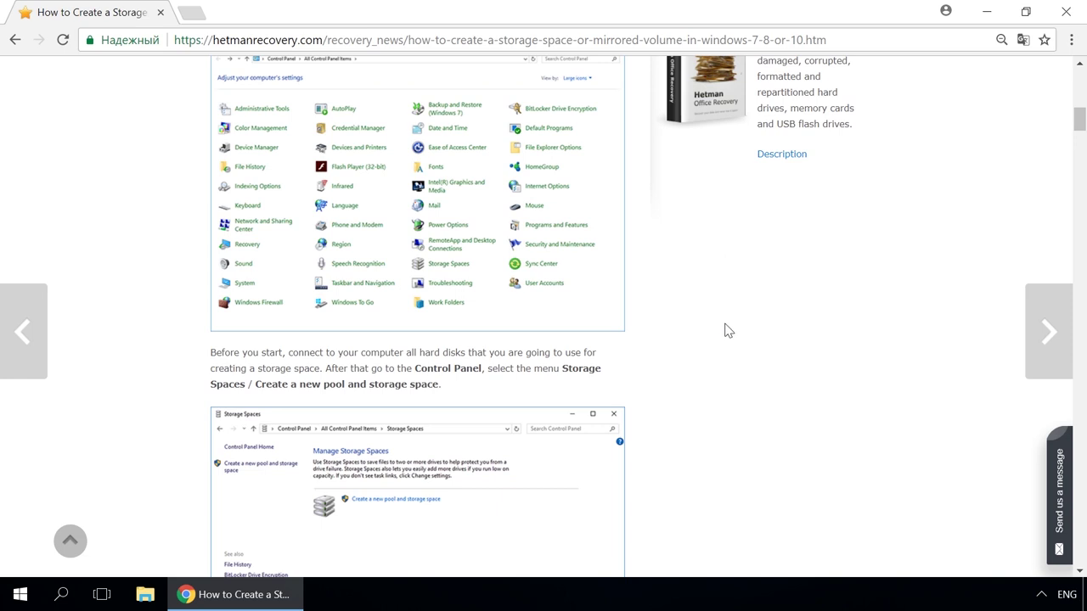
pyautogui.click(1059, 479)
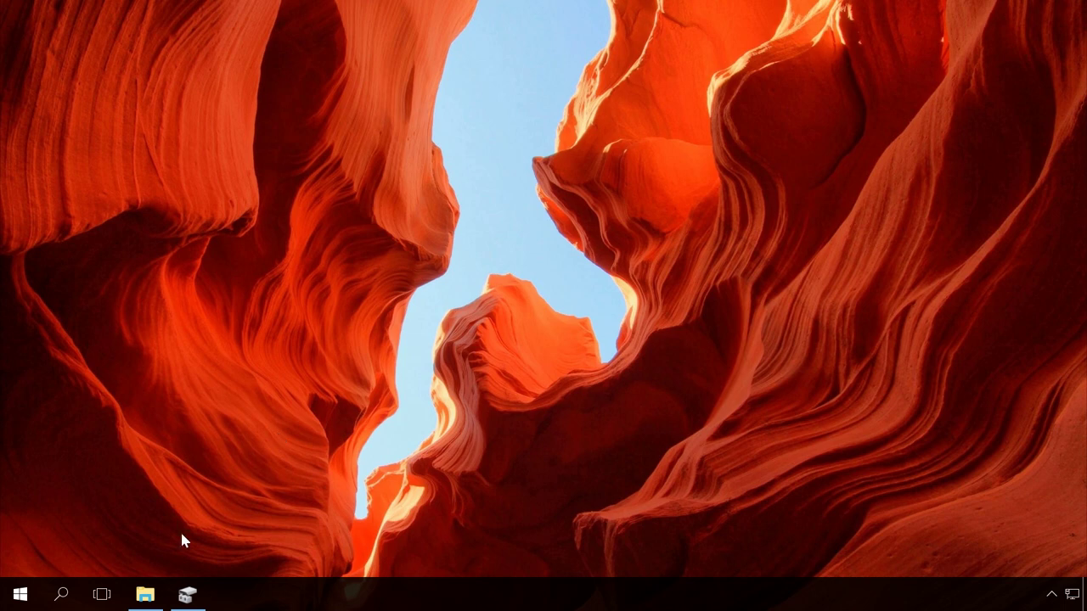
# Step: Try to open Local Disk (D:) in File Explorer, declining to format it
pyautogui.click(145, 594)
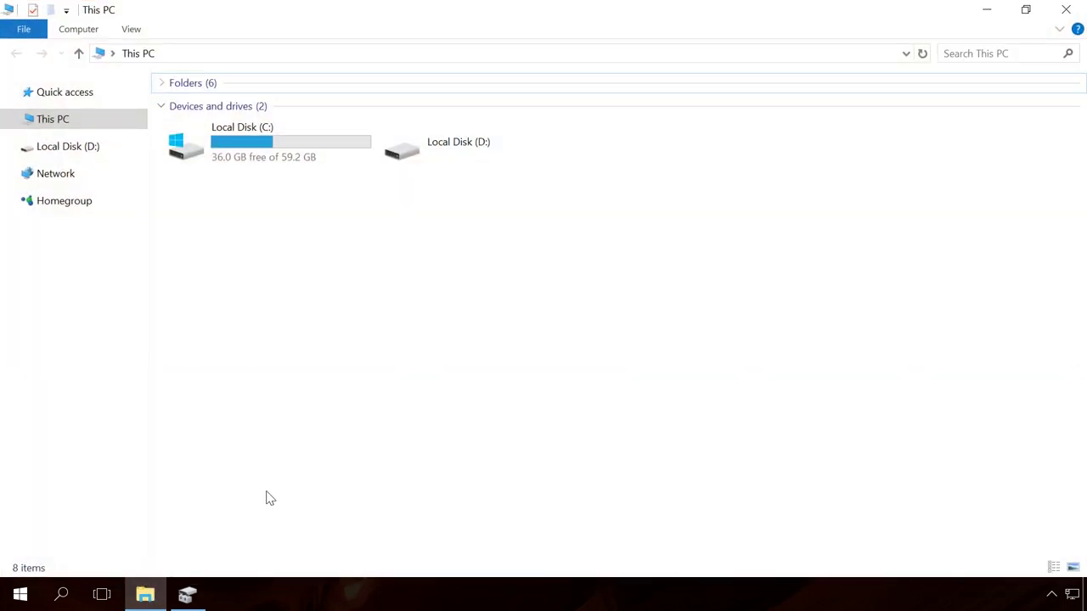
pyautogui.click(429, 164)
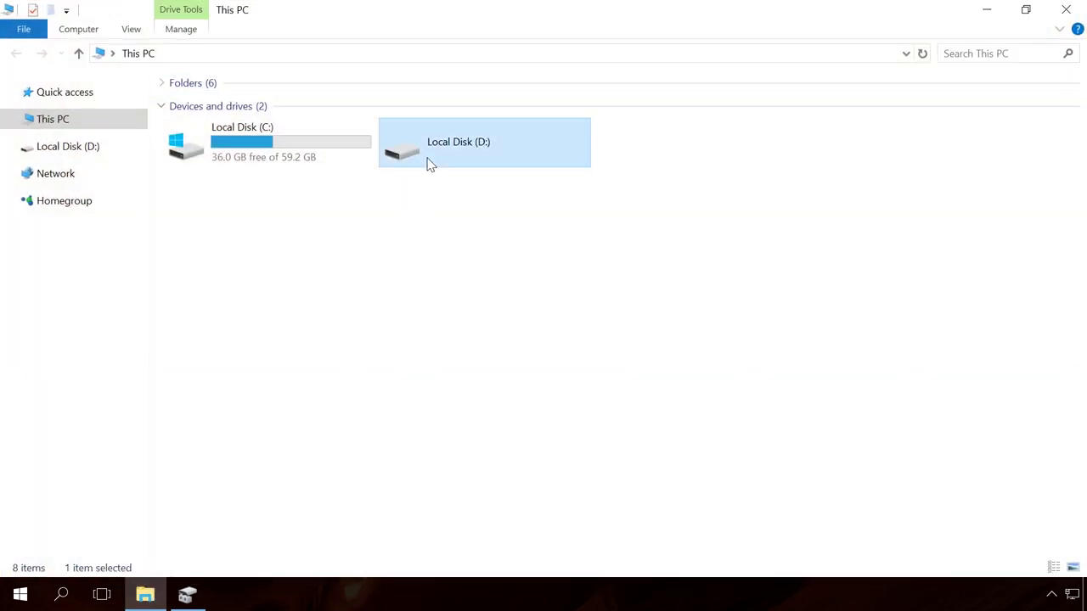
pyautogui.doubleClick(428, 160)
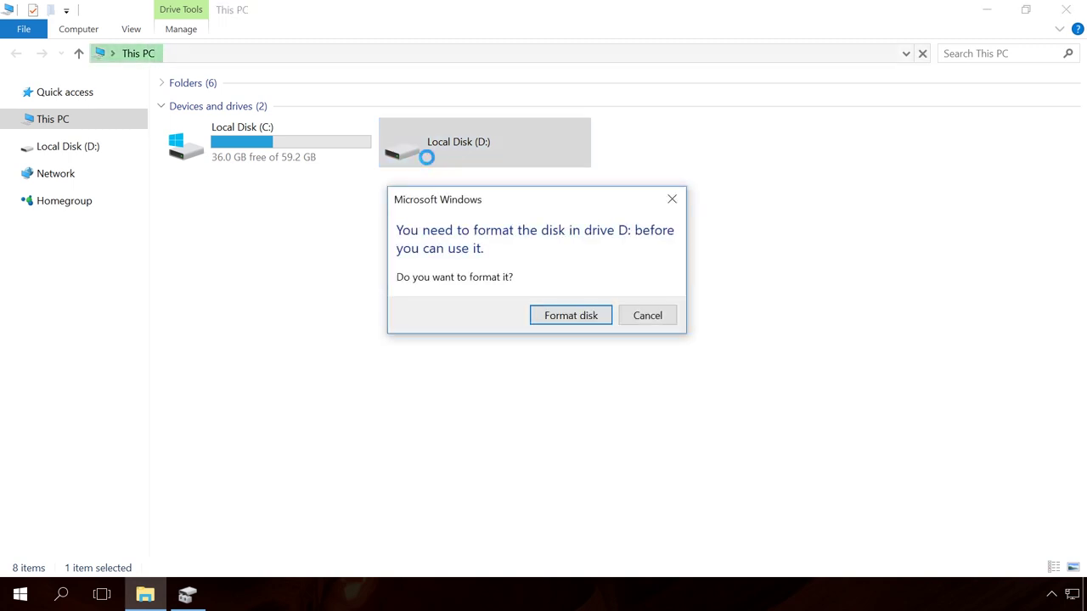
pyautogui.click(637, 315)
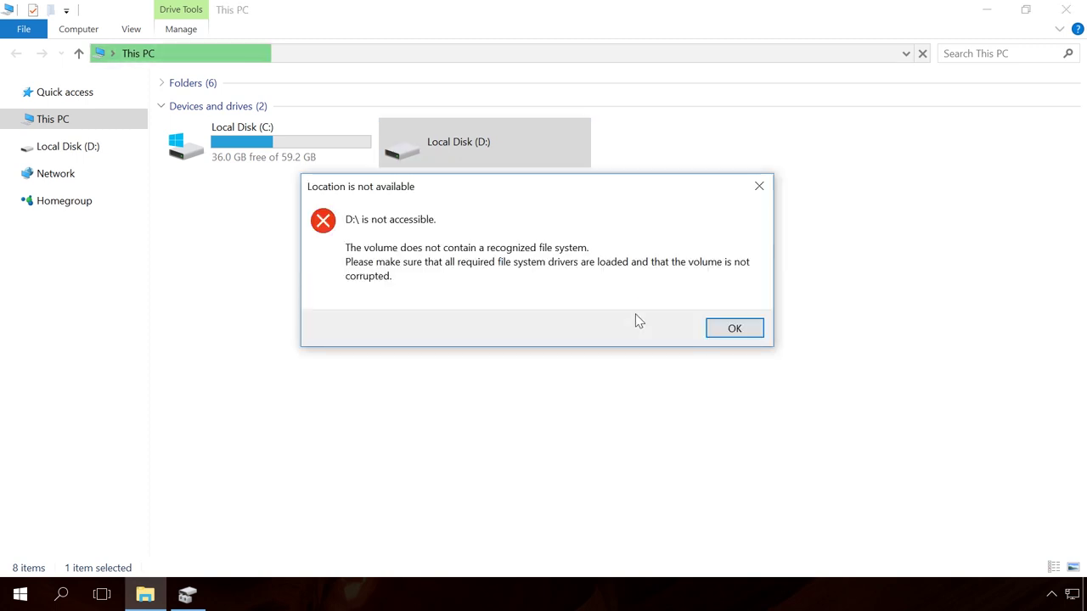
pyautogui.click(720, 332)
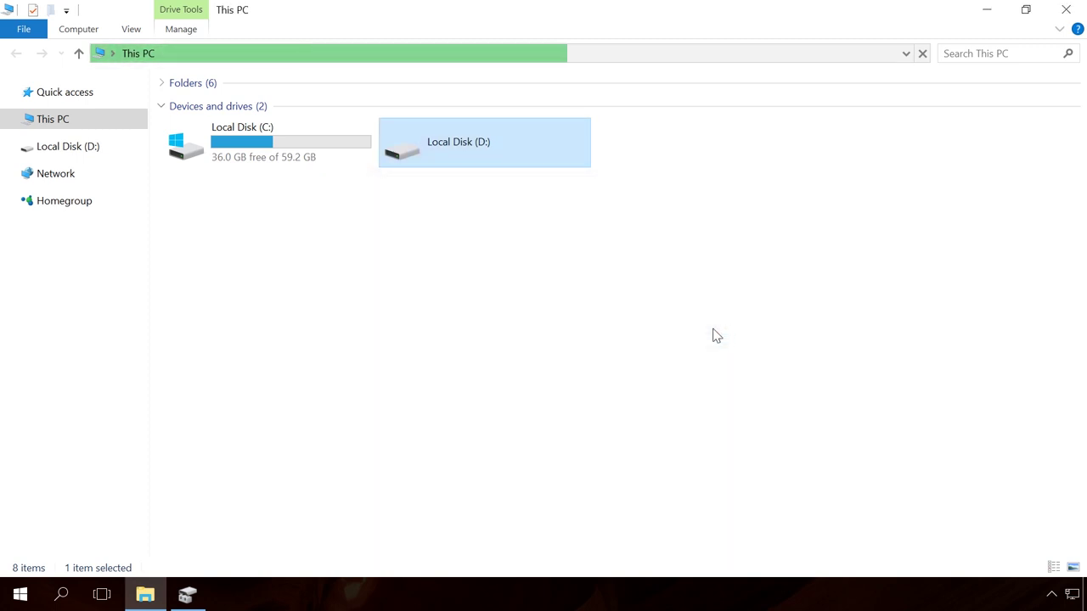
# Step: Switch to Disk Management and select the D: partition on Disk 2
pyautogui.click(188, 594)
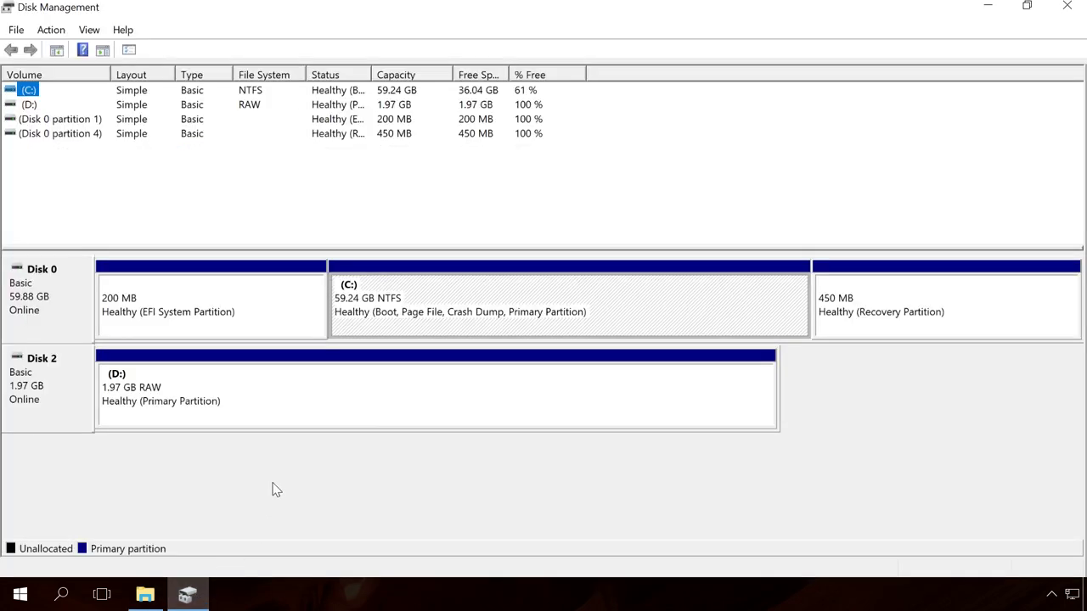
pyautogui.click(281, 413)
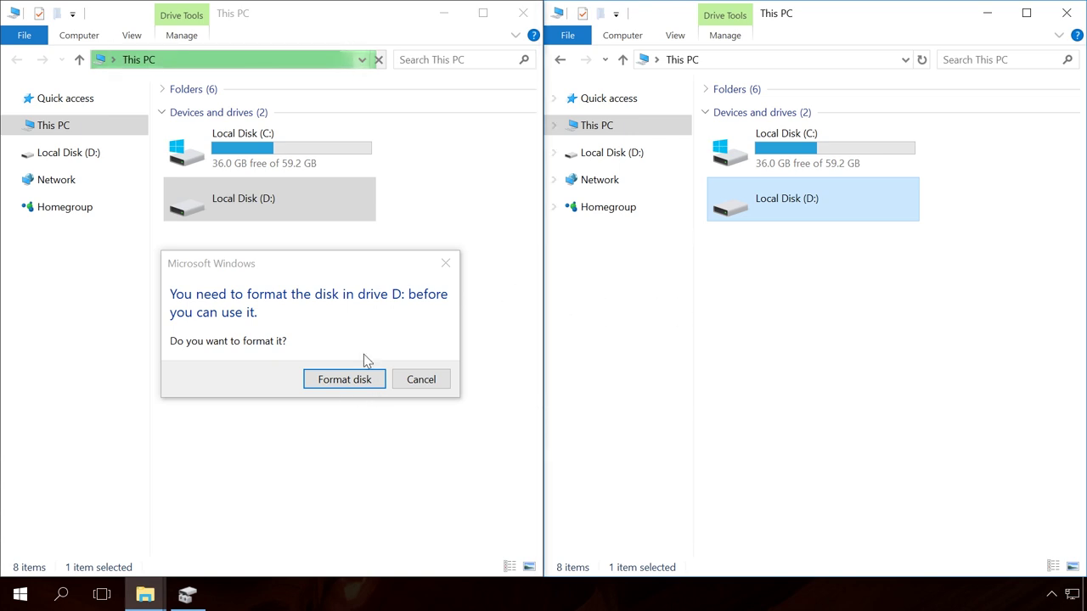
# Step: Bring up the Format options for Local Disk (D:) in File Explorer and the D: partition's commands in Disk Management
pyautogui.click(357, 359)
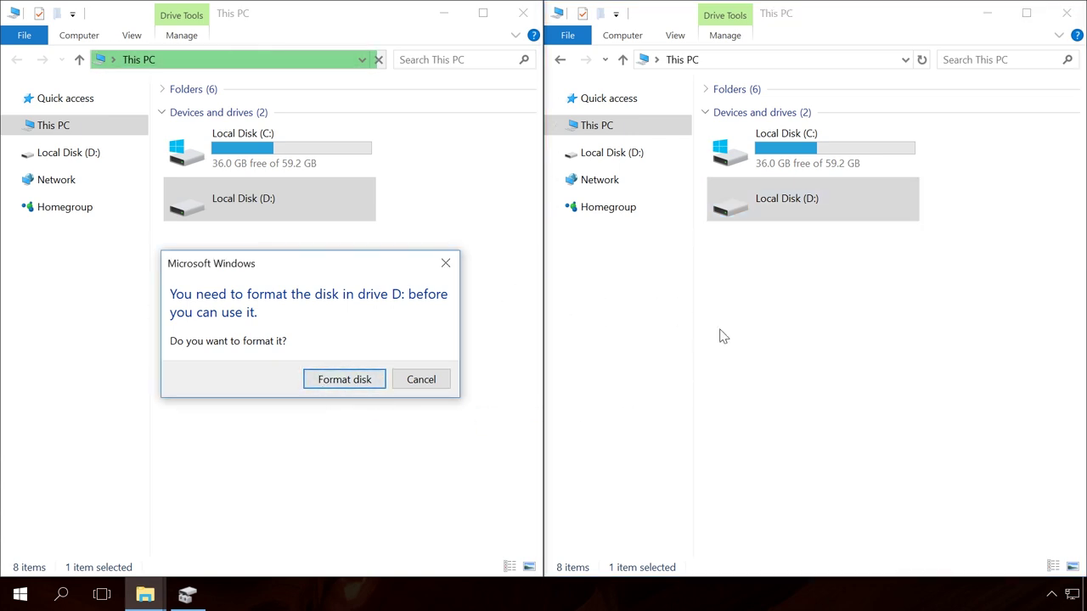
pyautogui.rightClick(784, 203)
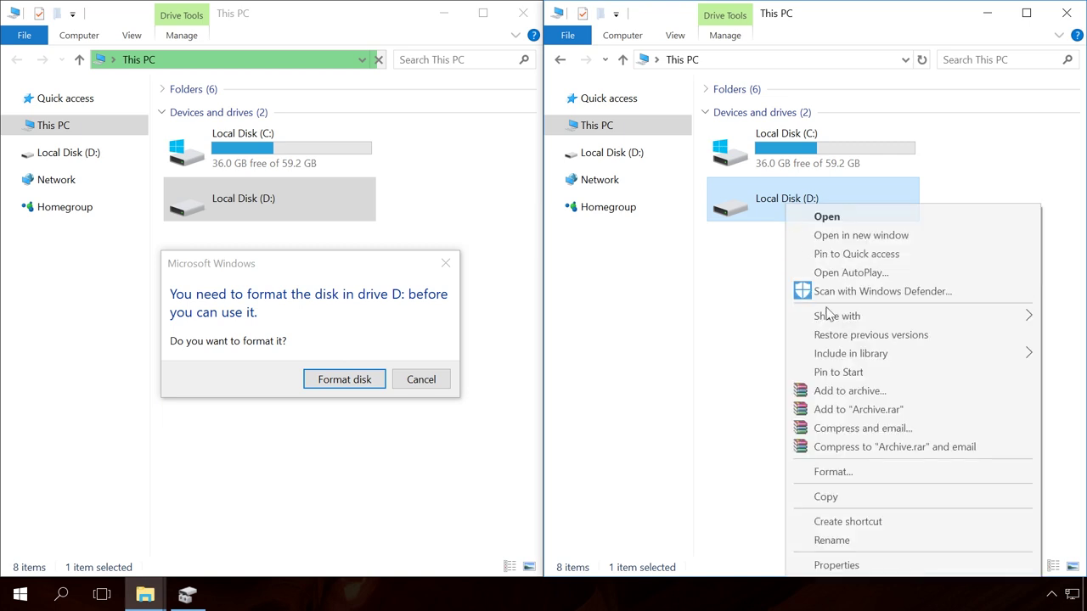
pyautogui.click(836, 472)
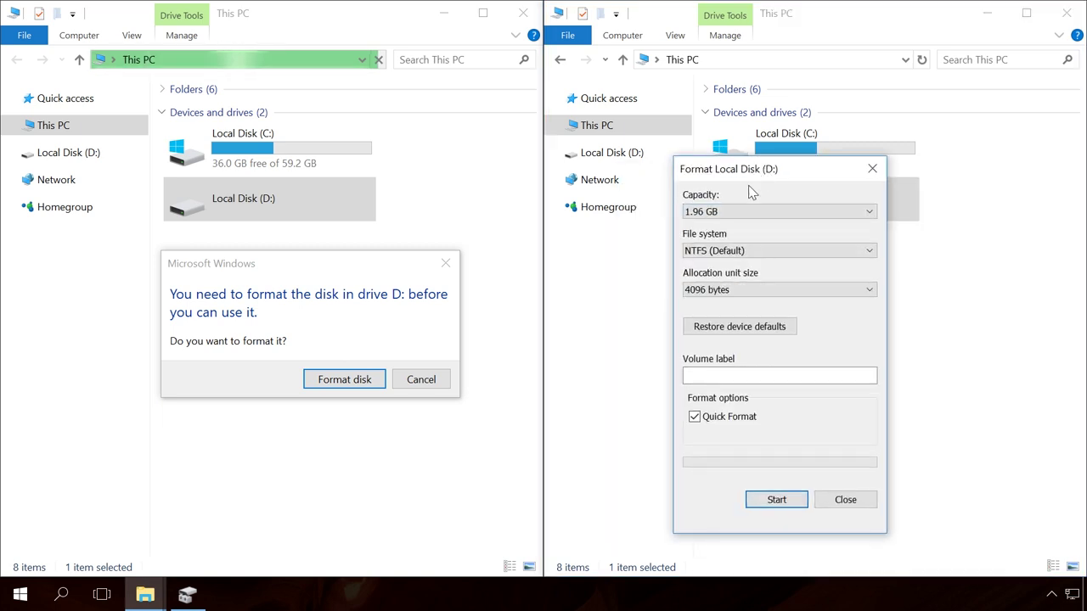
pyautogui.click(201, 596)
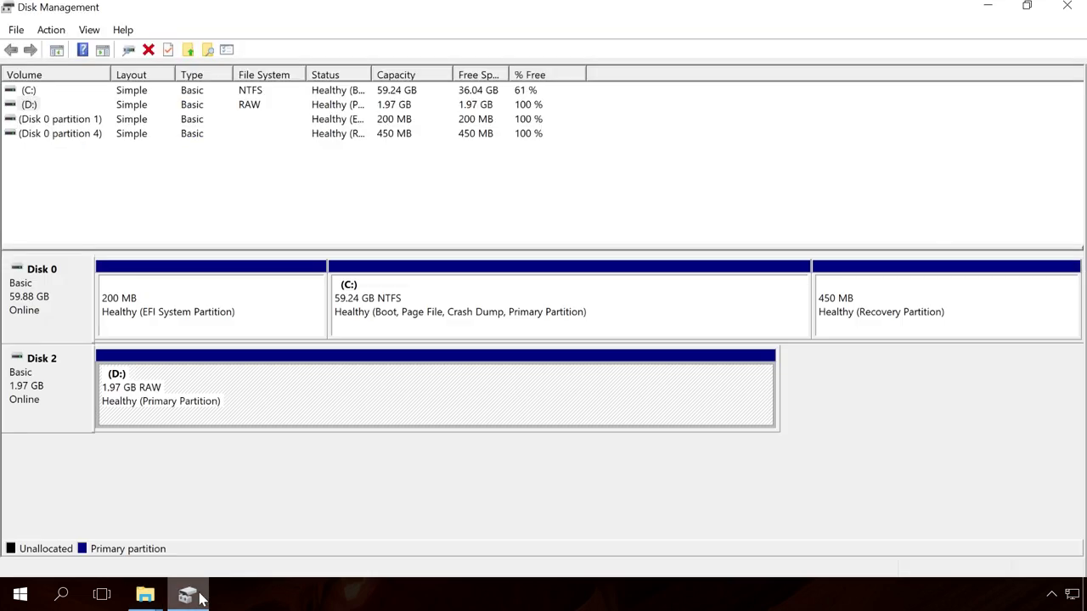
pyautogui.rightClick(330, 396)
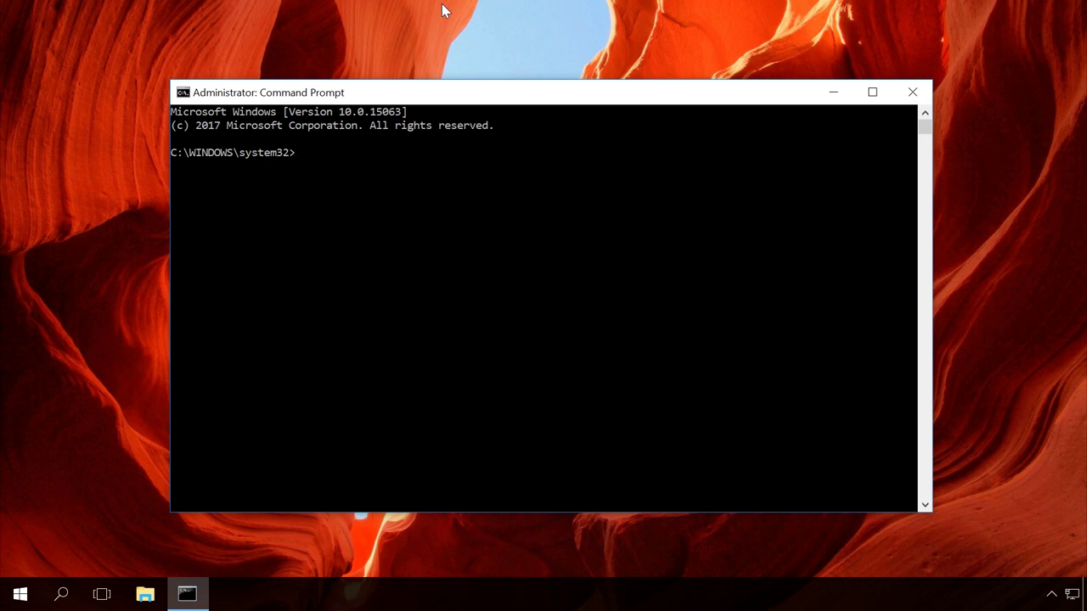
# Step: Start DISKPART in the administrator Command Prompt, list the disks with LIST DISK and enter the CLEAN command
pyautogui.write('DISKPART')
pyautogui.press('Return')
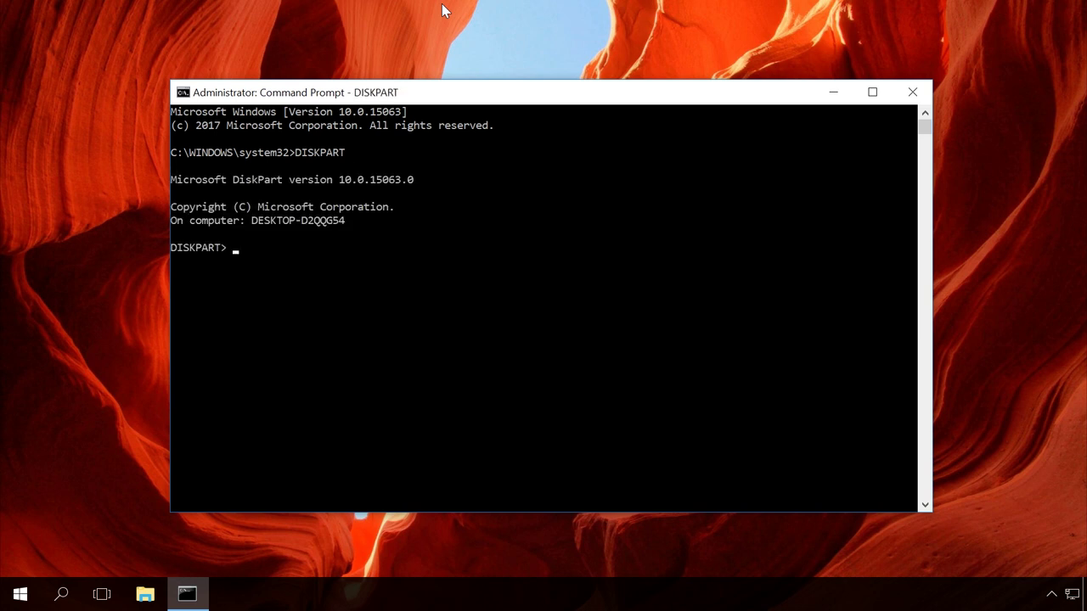
pyautogui.write('LIST ')
pyautogui.write('DISK')
pyautogui.press('Return')
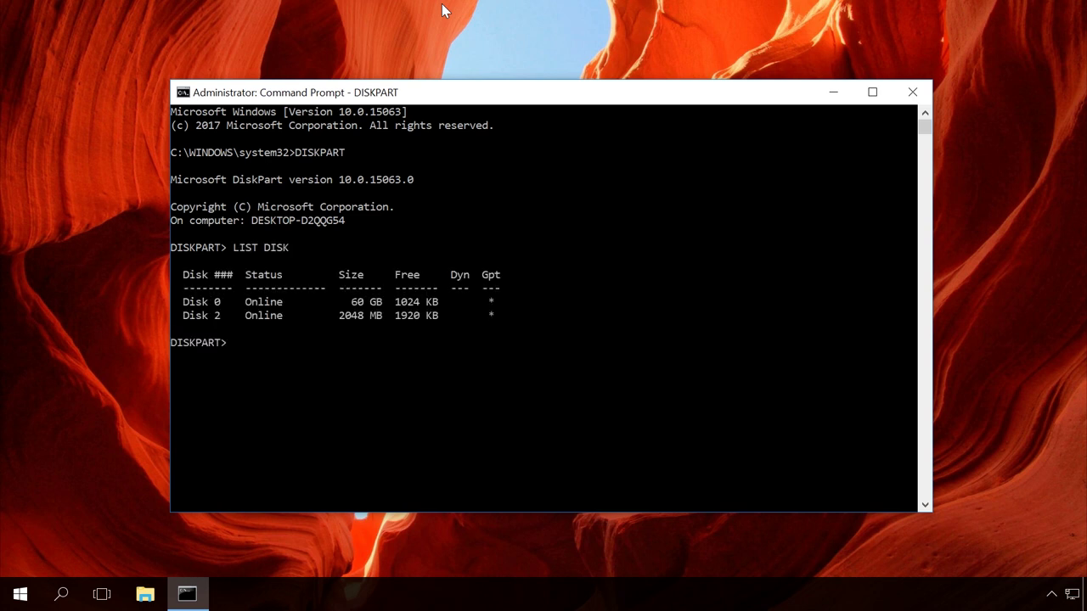
pyautogui.write('CLEAN')
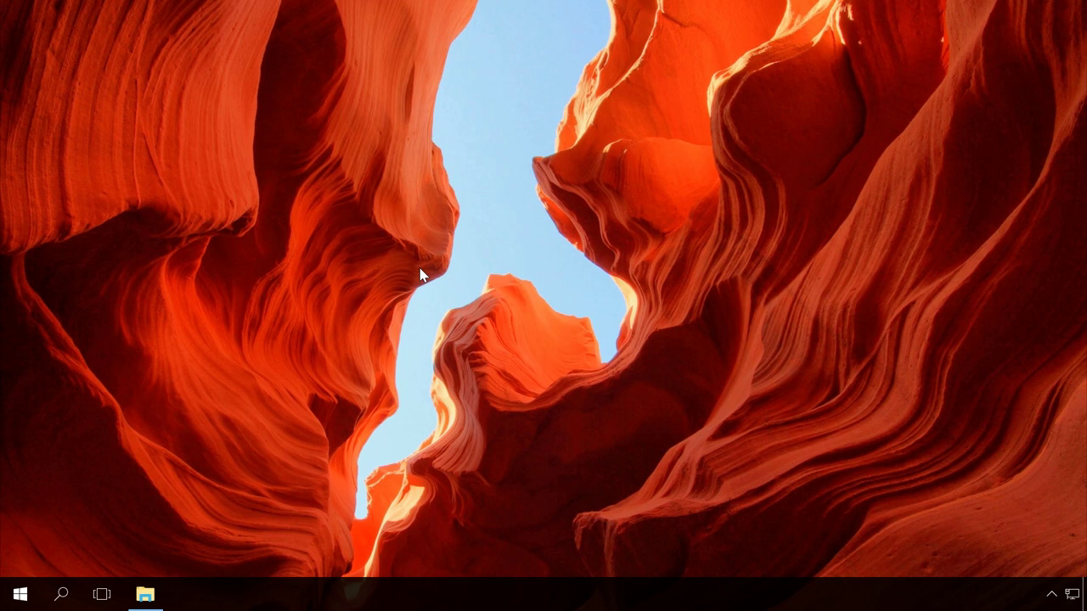
# Step: Open Command Prompt as administrator and check drive D: for errors with "chkdsk d: /f"
pyautogui.click(64, 596)
pyautogui.write('cmd')
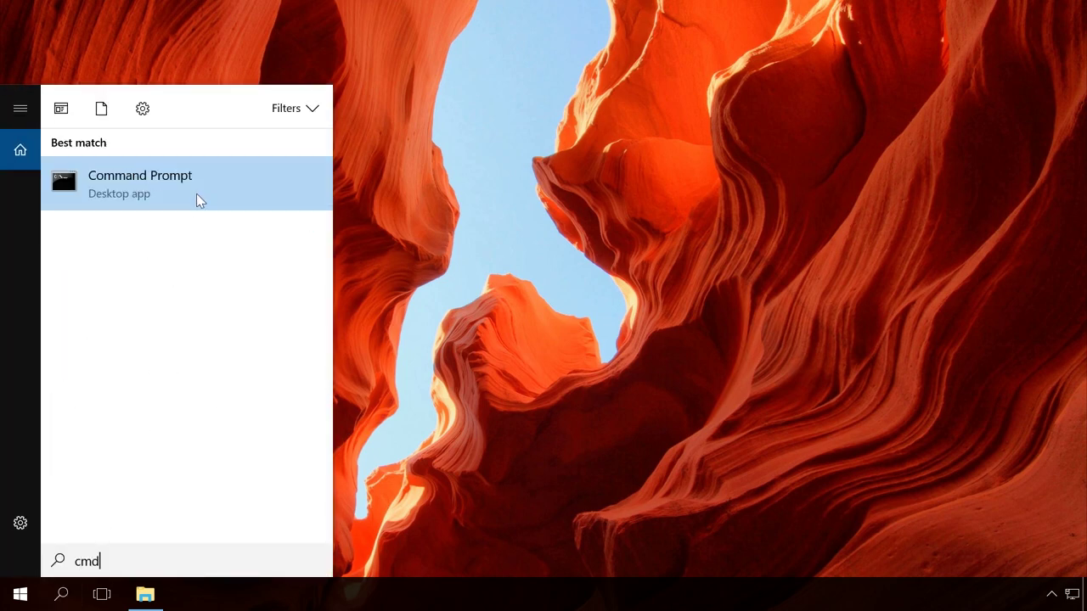
pyautogui.rightClick(199, 196)
pyautogui.click(218, 211)
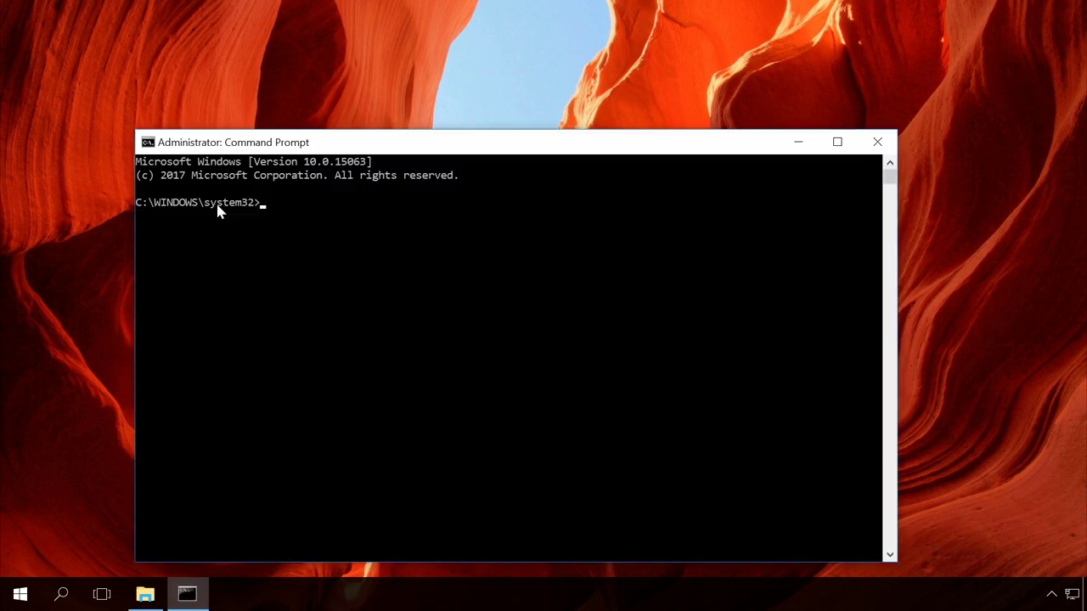
pyautogui.write('chkdsk d: /f')
pyautogui.press('Return')
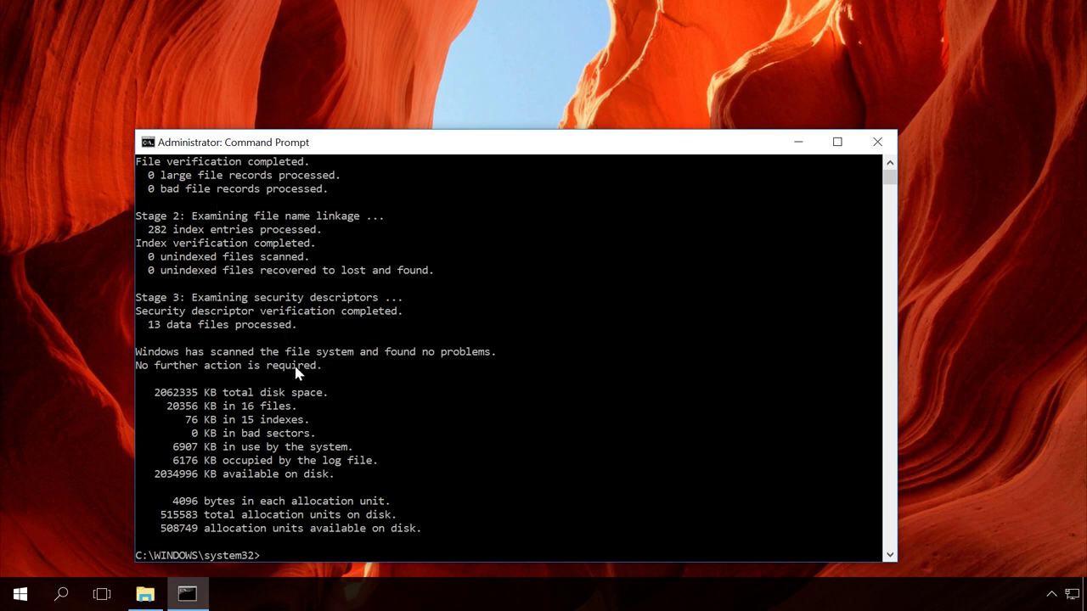
# Step: Highlight the file system verdict in the chkdsk output and open Local Disk (D:) in File Explorer
pyautogui.moveTo(321, 365); pyautogui.dragTo(189, 357)
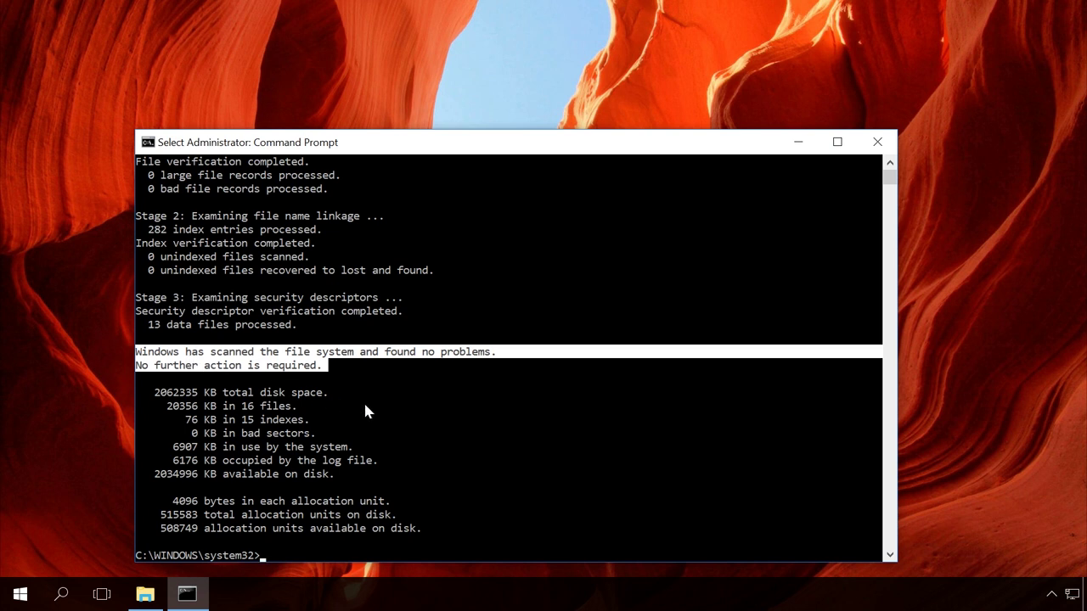
pyautogui.click(149, 597)
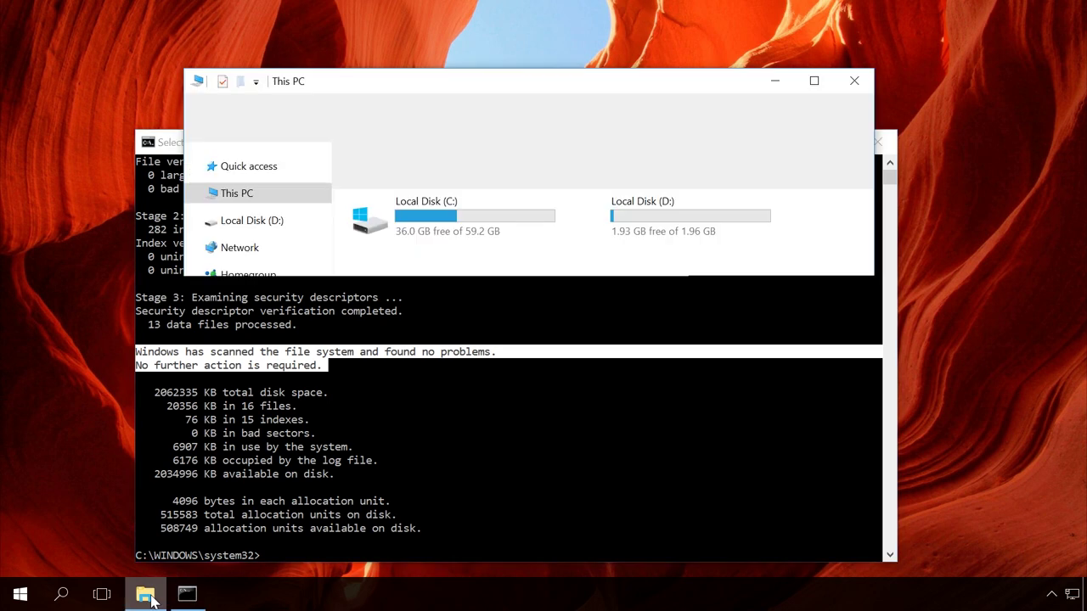
pyautogui.doubleClick(622, 225)
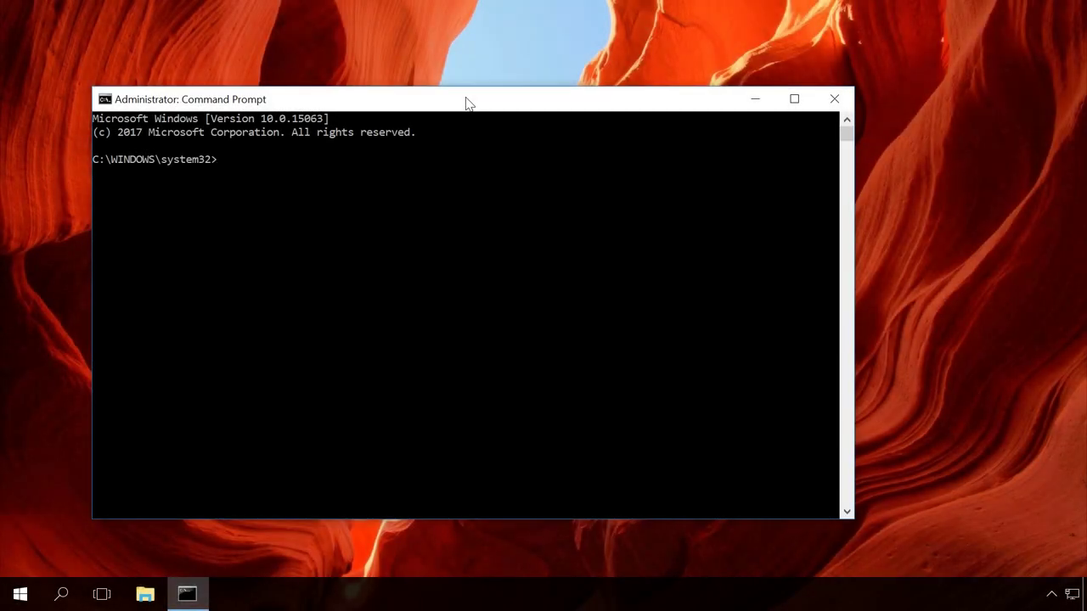
# Step: Run "chkdsk d: /f" again in a fresh administrator Command Prompt
pyautogui.write('chkdsk d: /f')
pyautogui.press('Return')
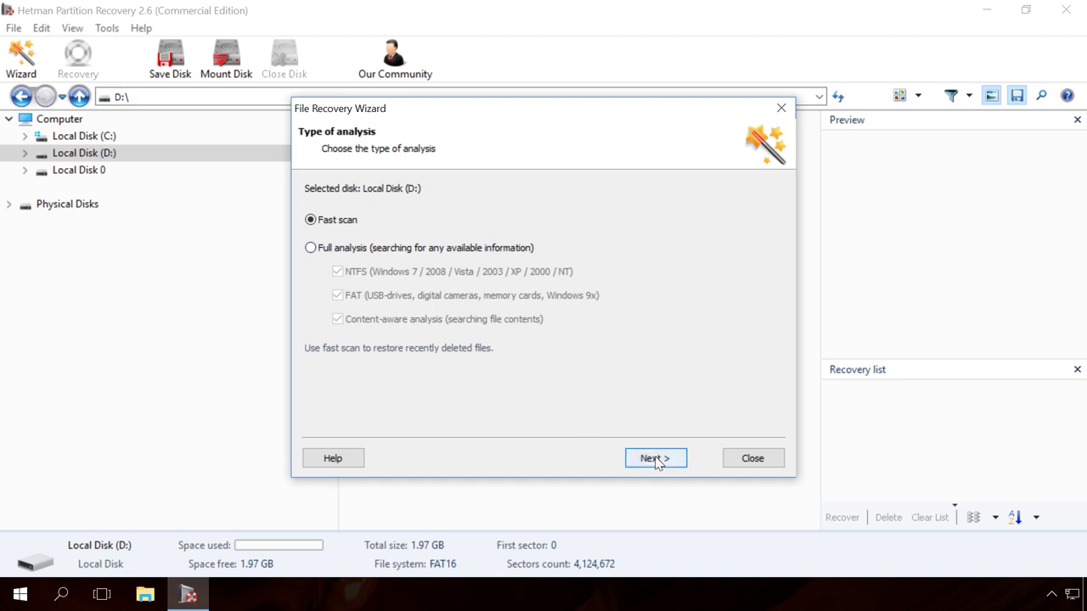
# Step: Run a full analysis of Local Disk (D:) with NTFS, FAT and content-aware searching in the File Recovery Wizard
pyautogui.click(477, 249)
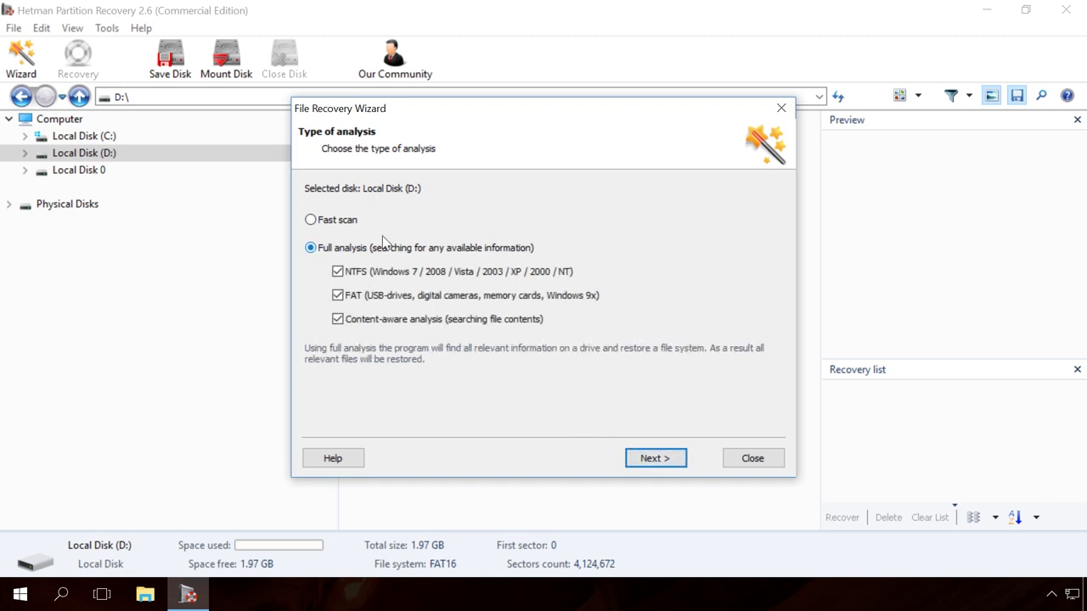
pyautogui.click(640, 453)
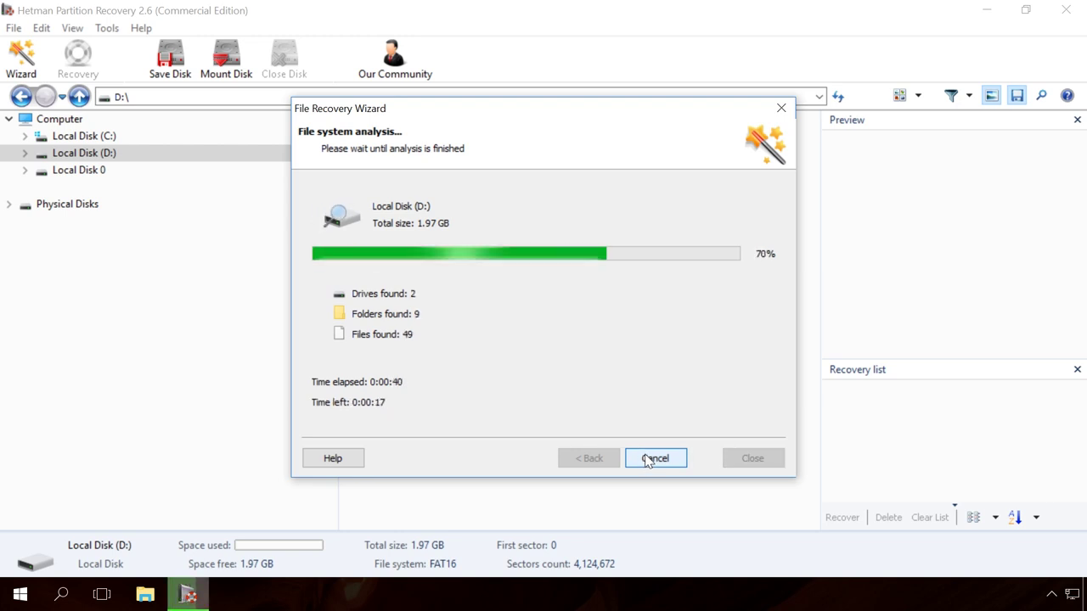
pyautogui.click(654, 459)
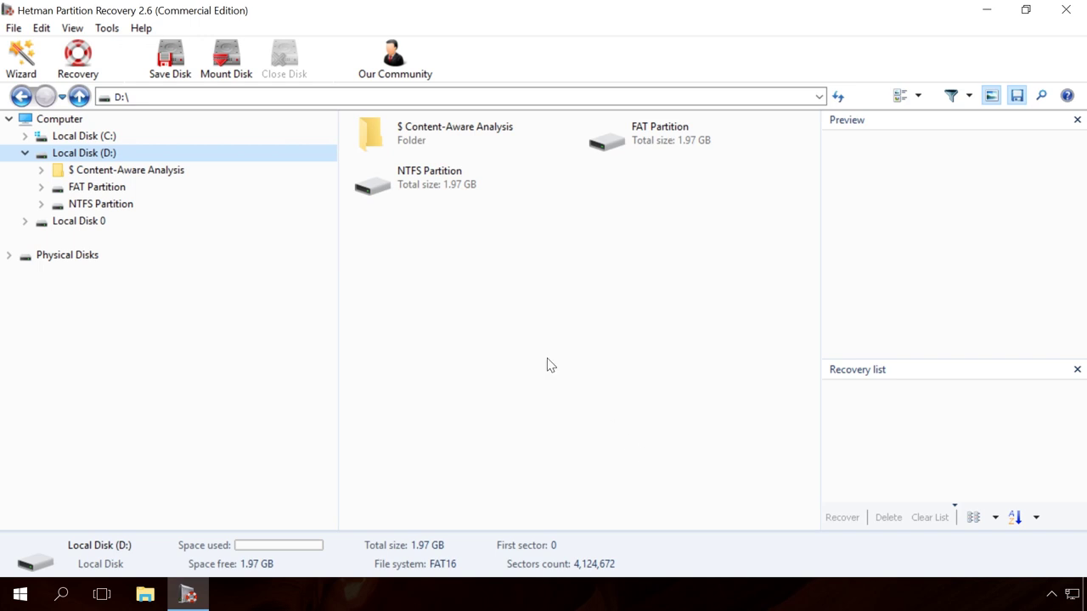
# Step: Open the NTFS Partition and select the 19034 JPEG image, the Radeon installer and CrystalDiskMark6_0_0.exe
pyautogui.doubleClick(430, 184)
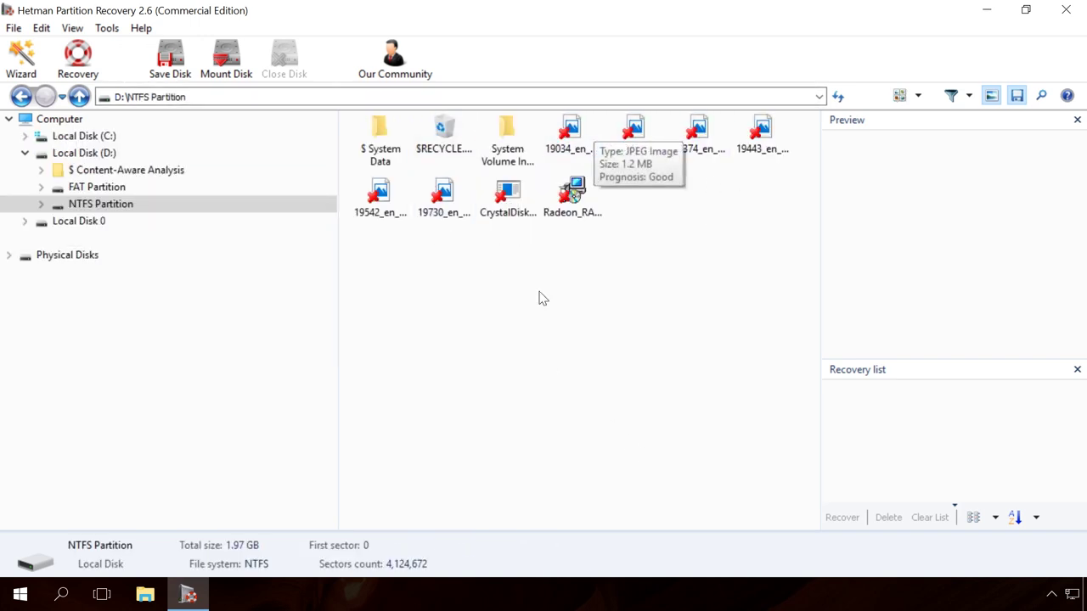
pyautogui.click(564, 145)
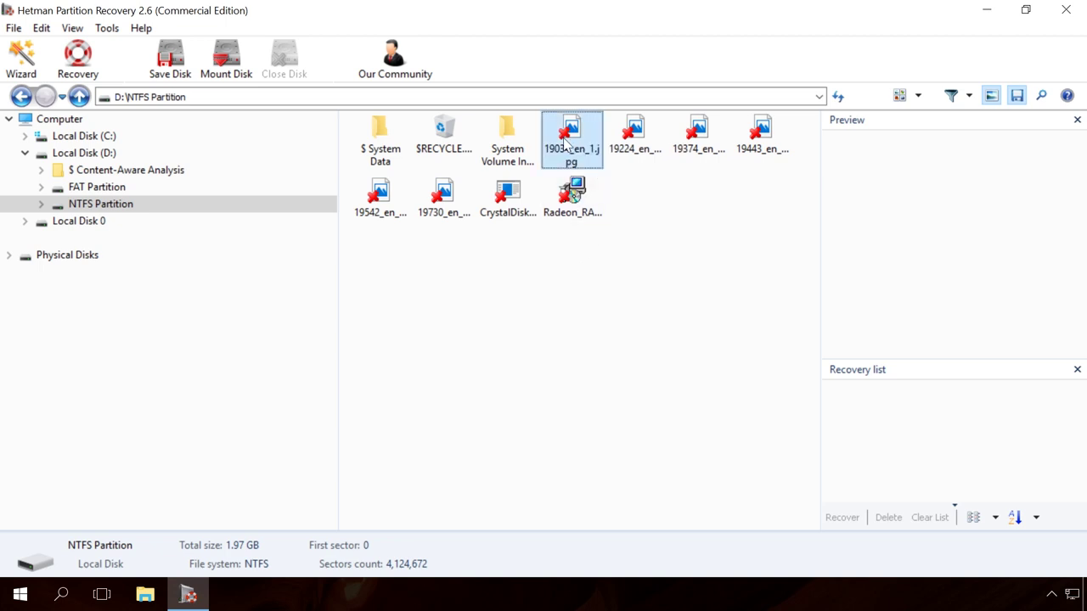
pyautogui.keyDown('ctrl'); pyautogui.click(571, 197); pyautogui.keyUp('ctrl')
pyautogui.keyDown('ctrl'); pyautogui.click(507, 200); pyautogui.keyUp('ctrl')
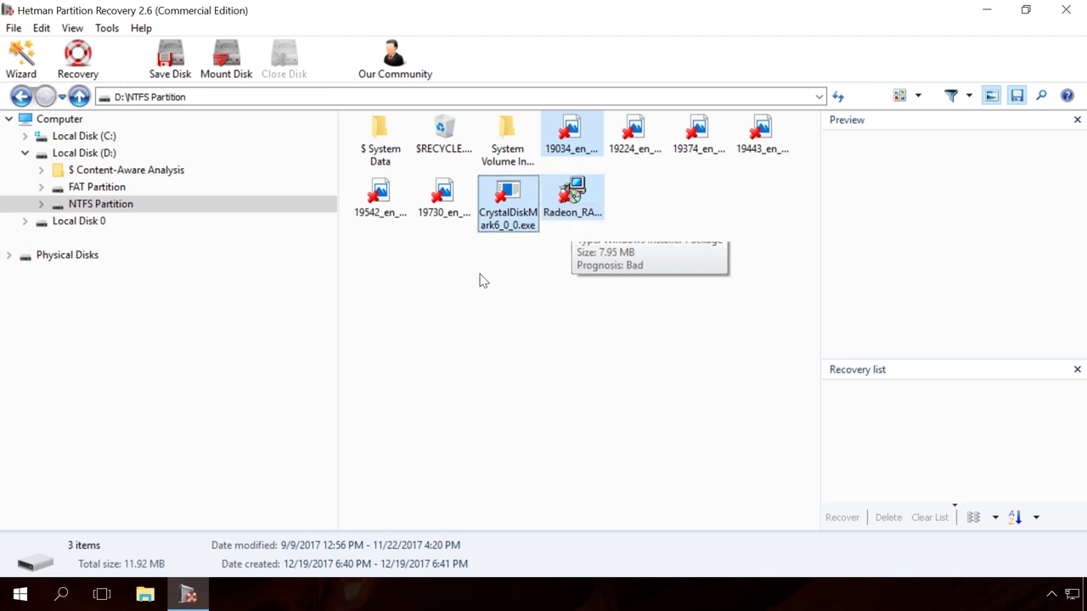
# Step: Expand the Content-Aware Analysis folder and view its JPEG Image (.jpg) and WinRAR archive (.cab) contents
pyautogui.click(42, 171)
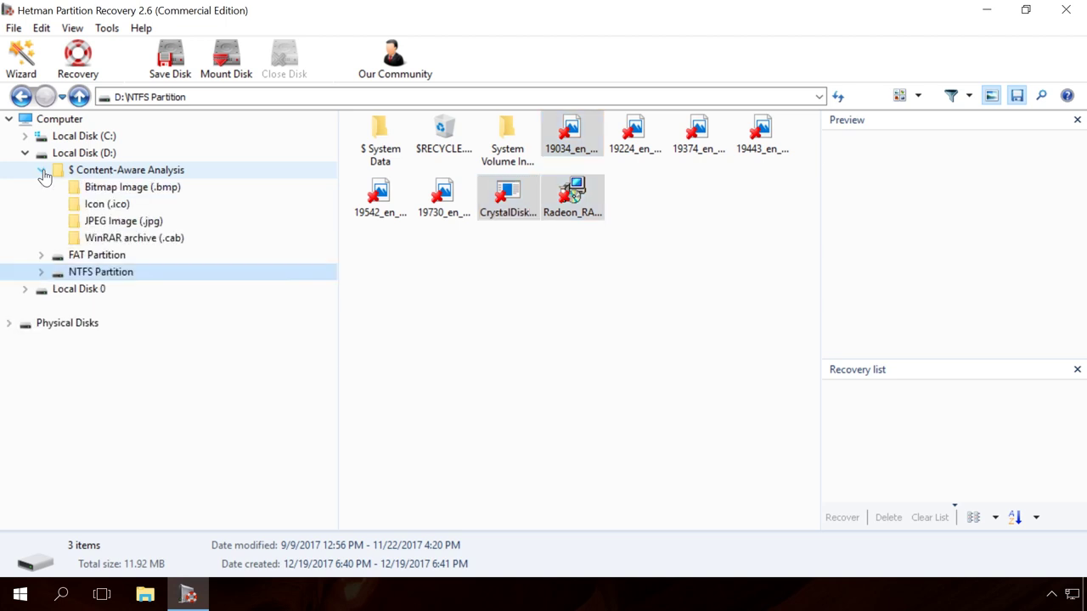
pyautogui.click(110, 222)
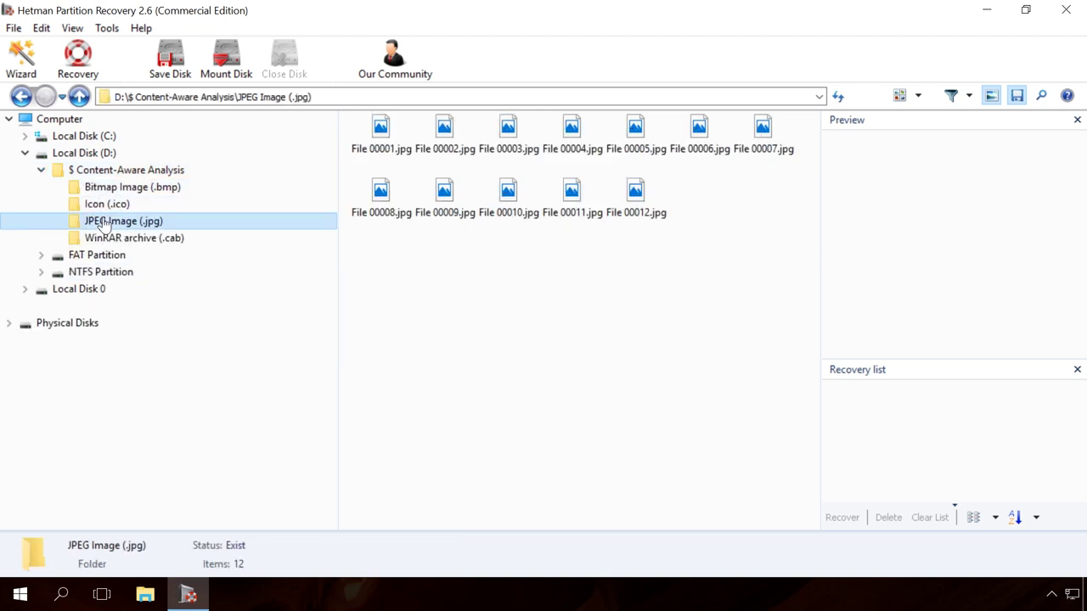
pyautogui.click(110, 239)
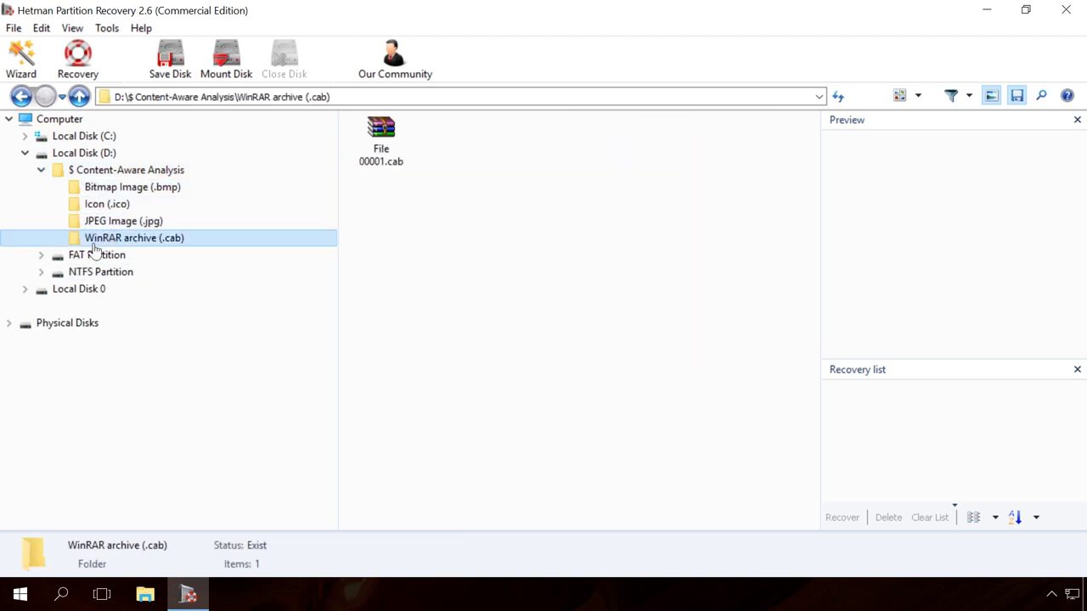
# Step: Add 19224_en_1.jpg, the Radeon RAMDisk installer and CrystalDiskMark6_0_0.exe from the NTFS Partition to the recovery list
pyautogui.click(134, 274)
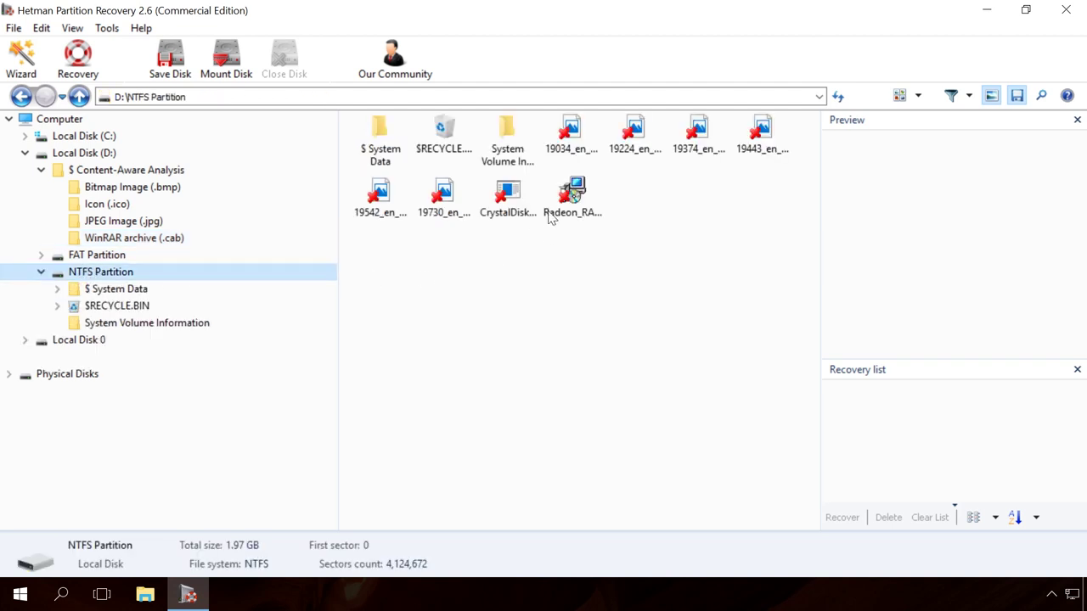
pyautogui.click(633, 140)
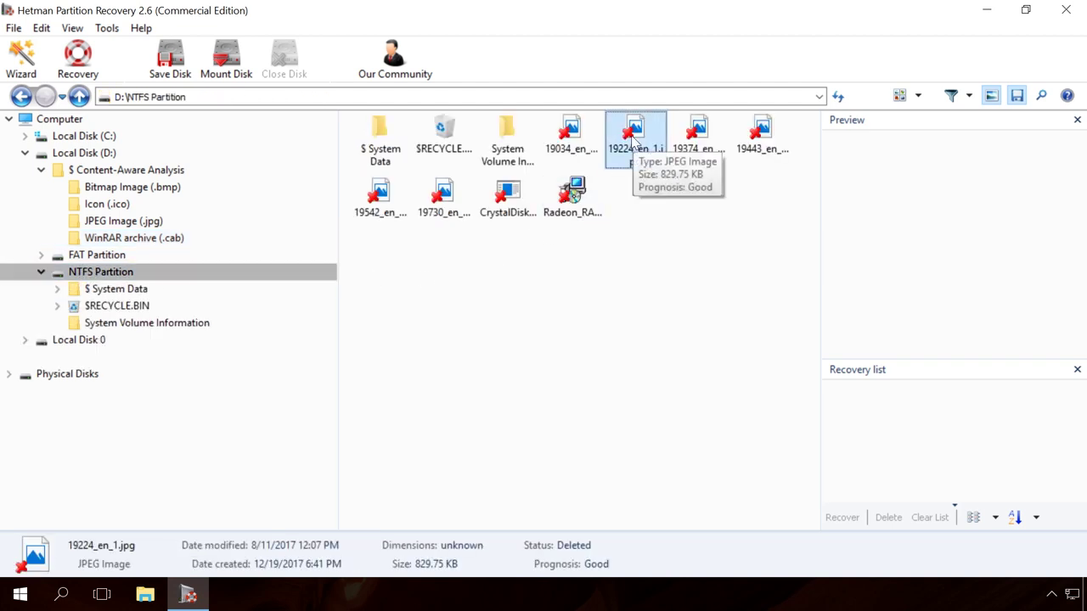
pyautogui.keyDown('ctrl'); pyautogui.click(572, 197); pyautogui.keyUp('ctrl')
pyautogui.keyDown('ctrl'); pyautogui.click(507, 199); pyautogui.keyUp('ctrl')
pyautogui.moveTo(632, 136); pyautogui.dragTo(875, 407)
# Step: Set up recovery of the listed files to the hard disk, with a "recovery" folder on the Desktop as the destination path
pyautogui.click(839, 519)
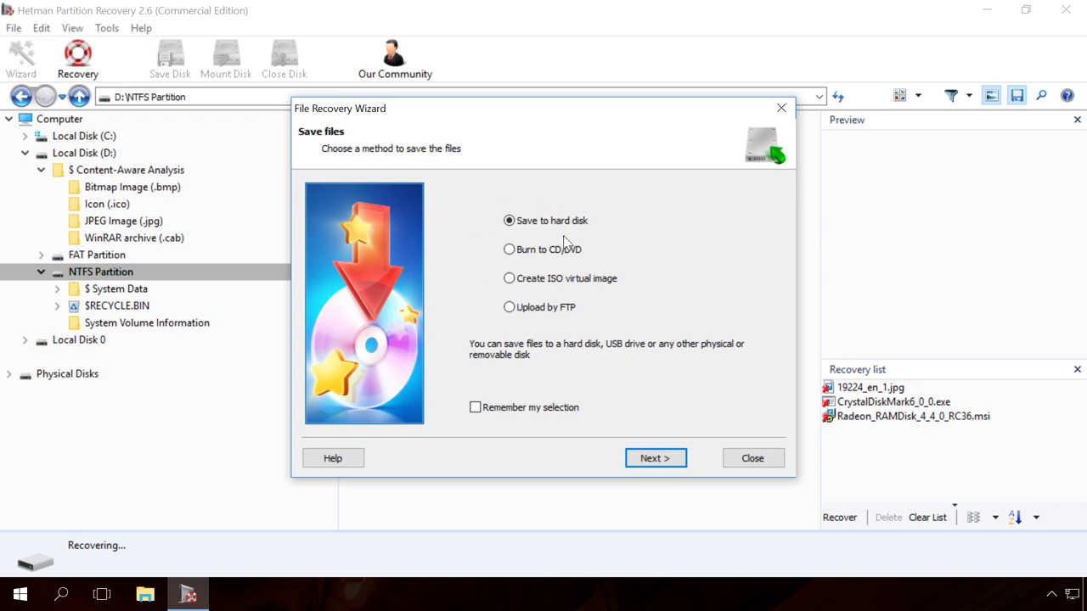
pyautogui.click(652, 459)
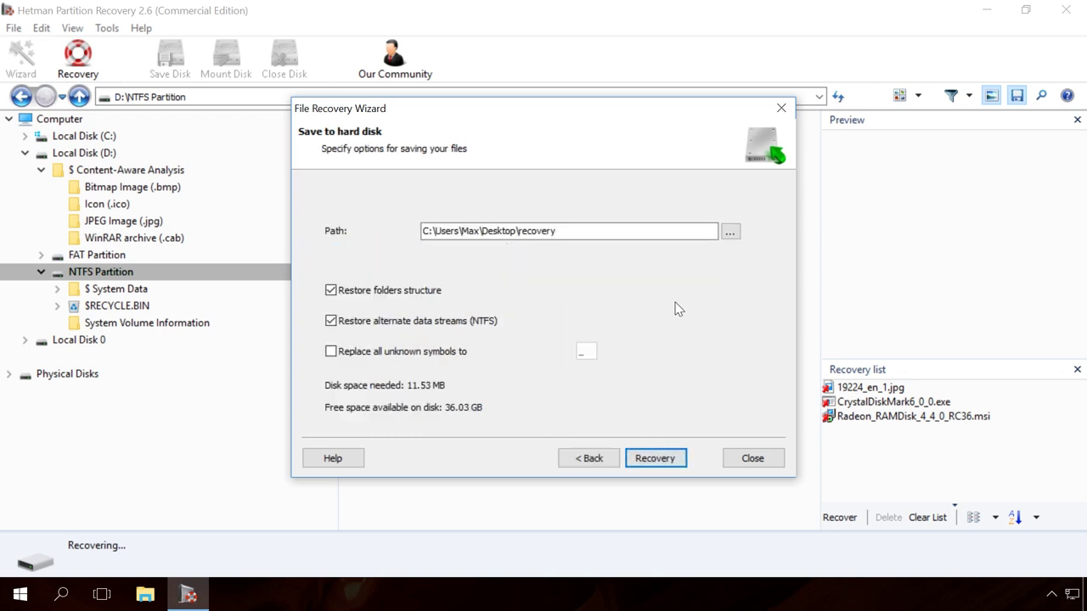
pyautogui.click(729, 233)
pyautogui.click(455, 251)
pyautogui.click(564, 417)
pyautogui.click(545, 232)
pyautogui.write('\\recover')
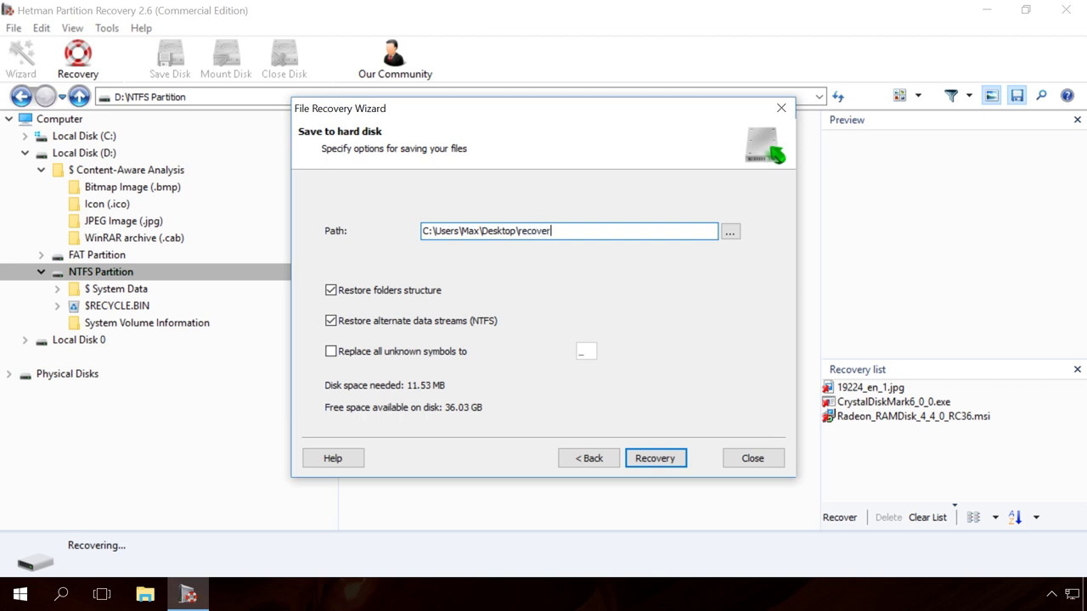
# Step: Run the file recovery, finish the wizard and open the recovery folder on the desktop
pyautogui.click(655, 460)
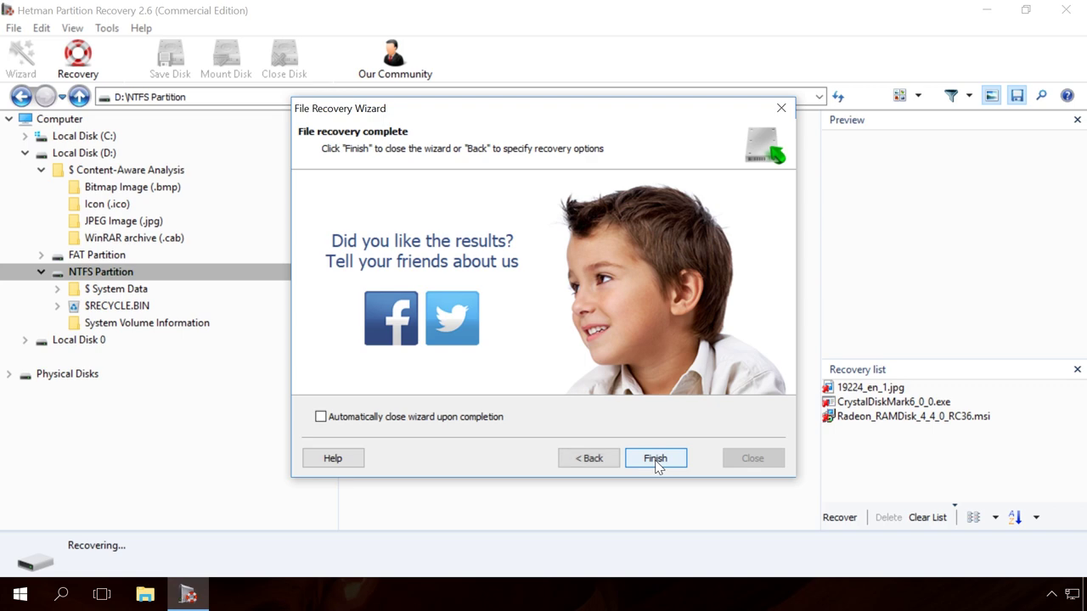
pyautogui.click(656, 460)
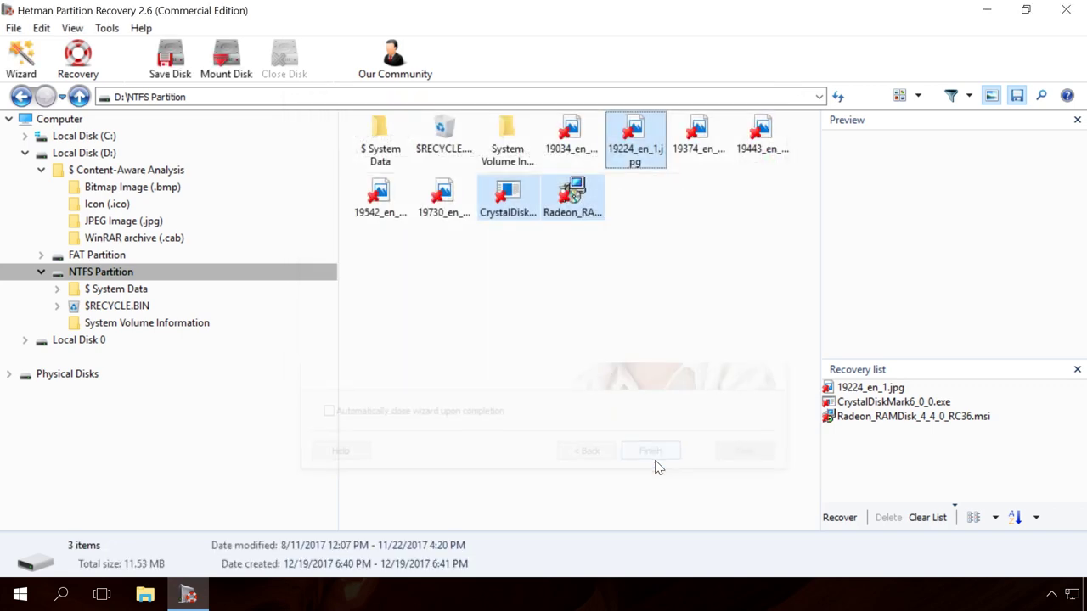
pyautogui.click(986, 12)
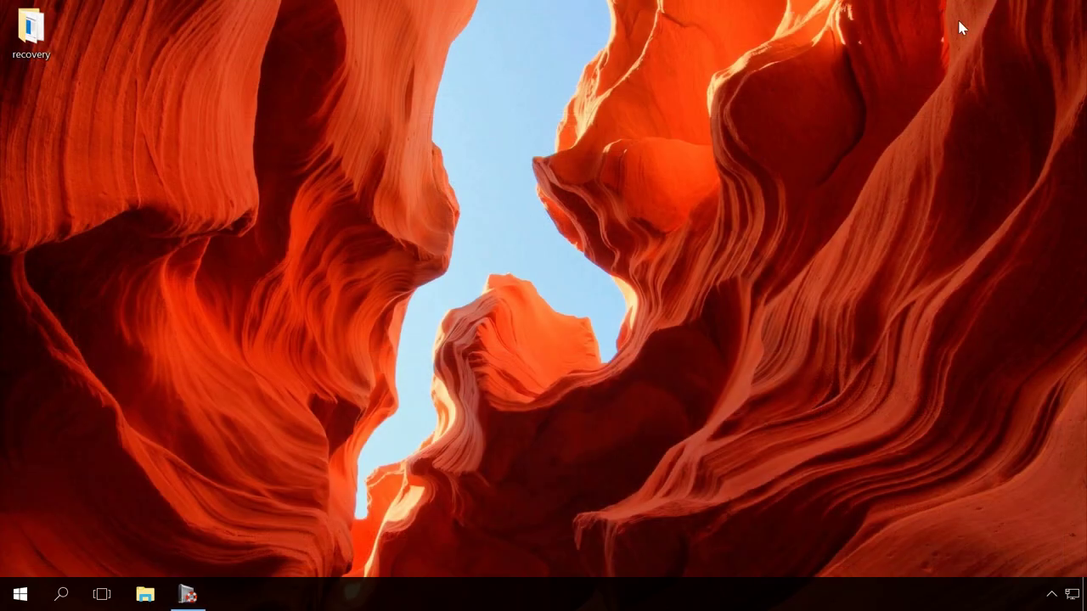
pyautogui.doubleClick(40, 33)
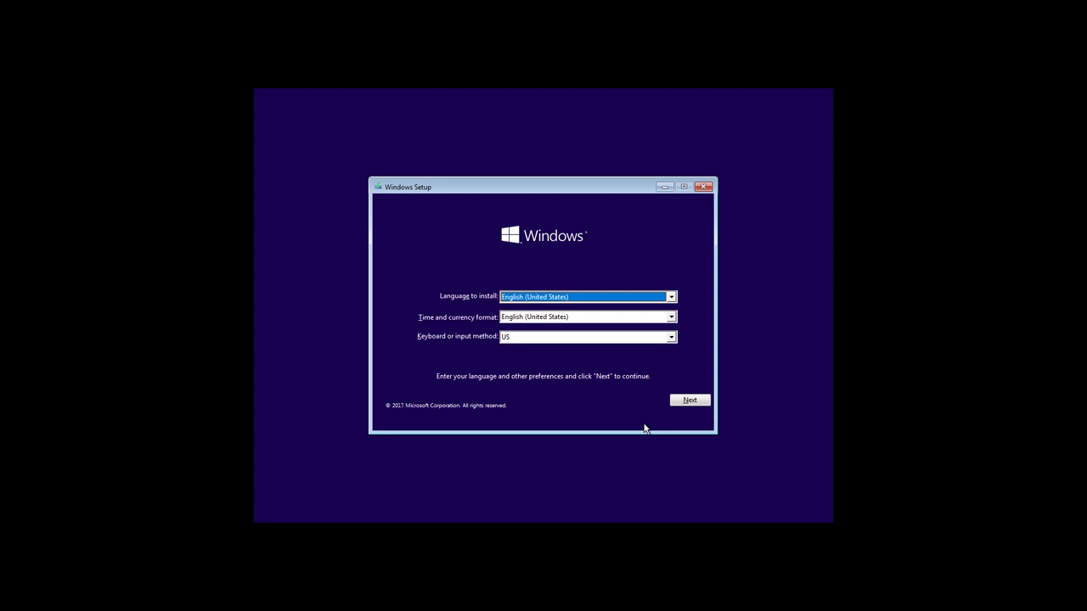
# Step: Open a Command Prompt through the computer repair and troubleshooting options of the booted Windows Setup media
pyautogui.click(686, 403)
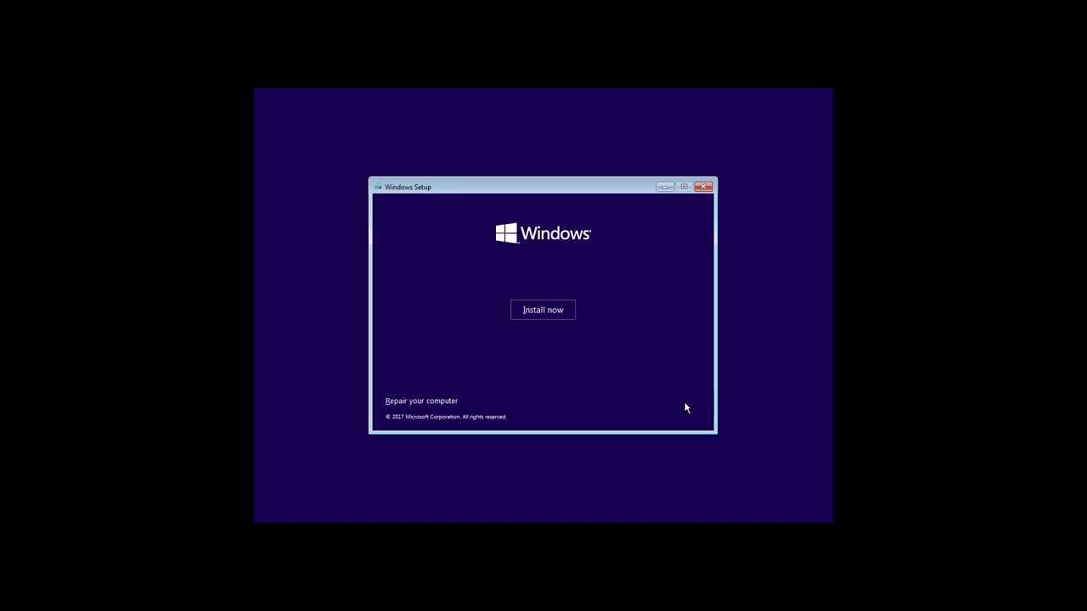
pyautogui.click(438, 404)
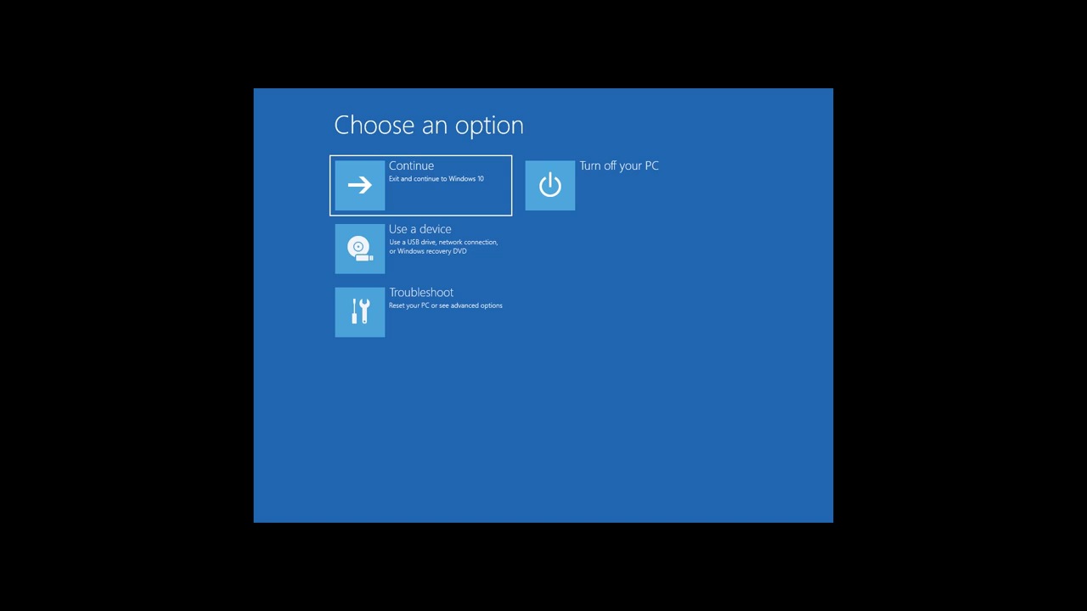
pyautogui.click(387, 317)
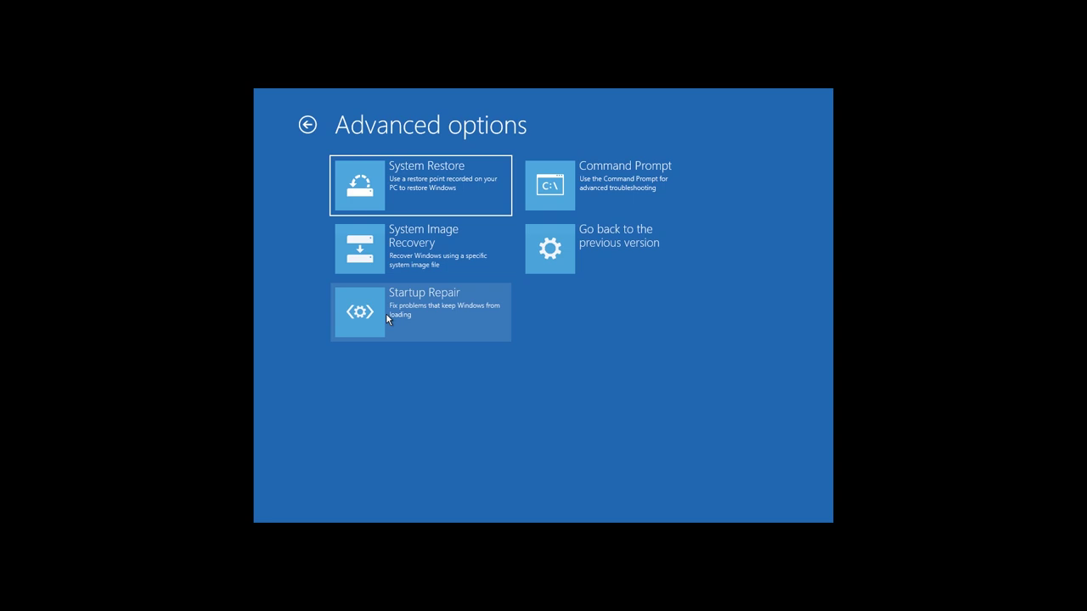
pyautogui.click(558, 187)
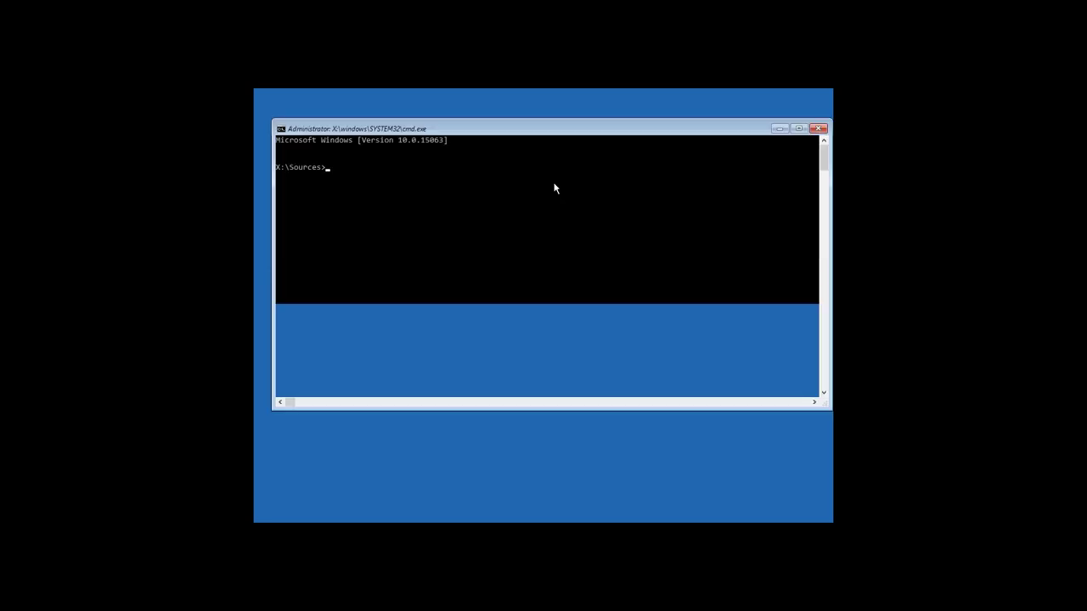
# Step: Check drive C: for errors and fix them with "chkdsk c: /f"
pyautogui.write('chkdsk')
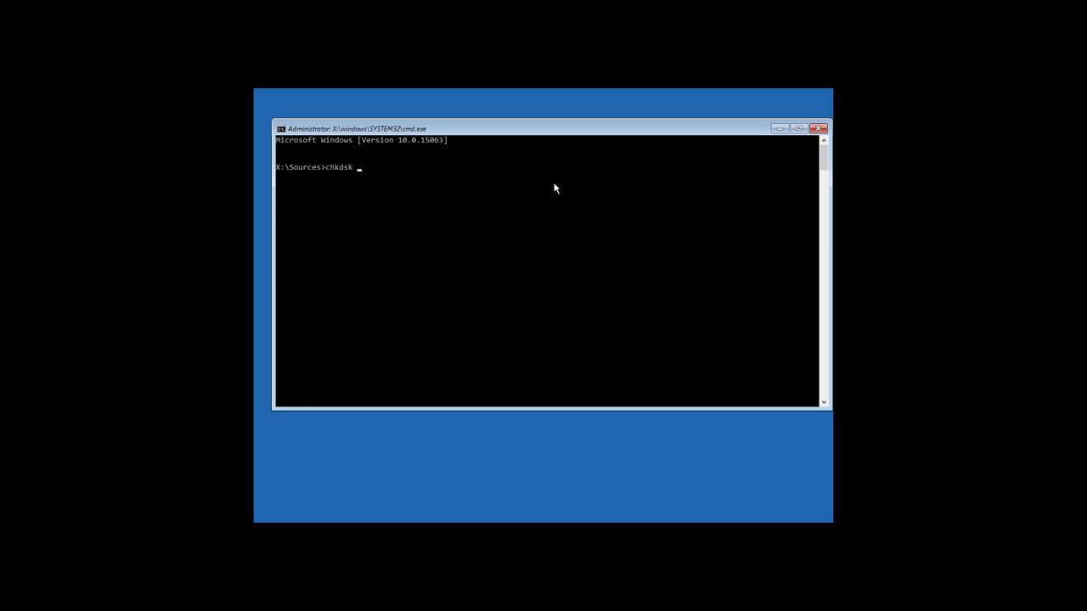
pyautogui.write(' c: /f')
pyautogui.press('Return')
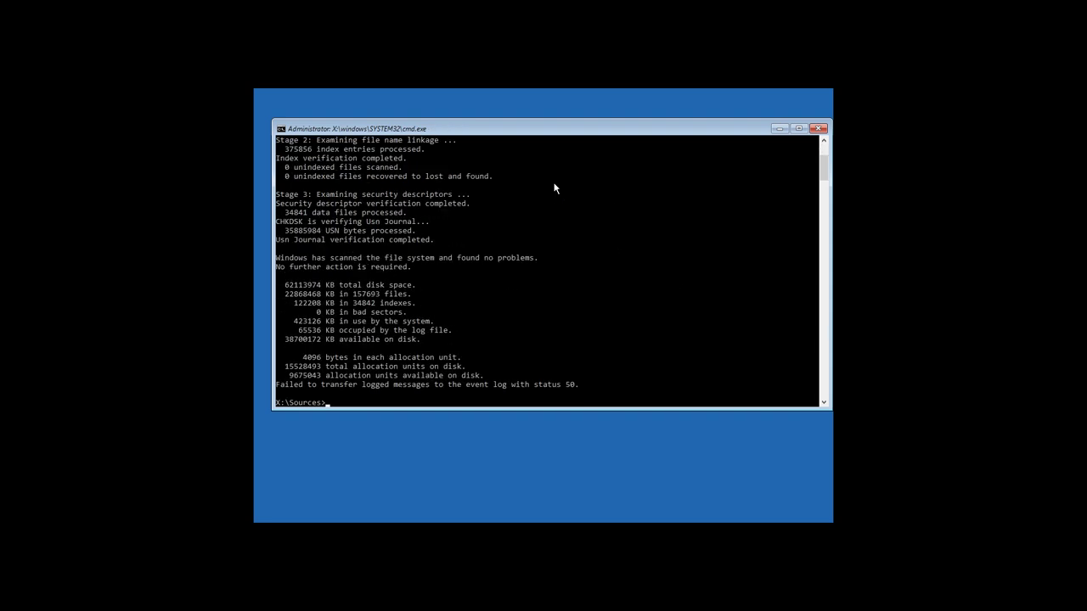
# Step: Start diskpart and list the computer's volumes with "list volume"
pyautogui.write('diskpart')
pyautogui.press('Return')
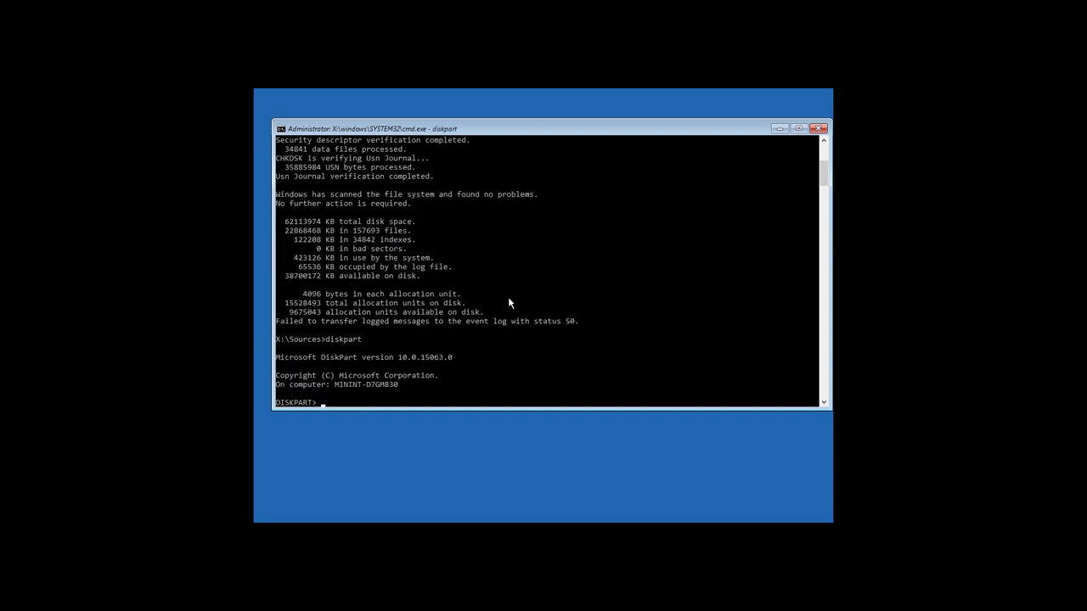
pyautogui.write('list volume')
pyautogui.press('Return')
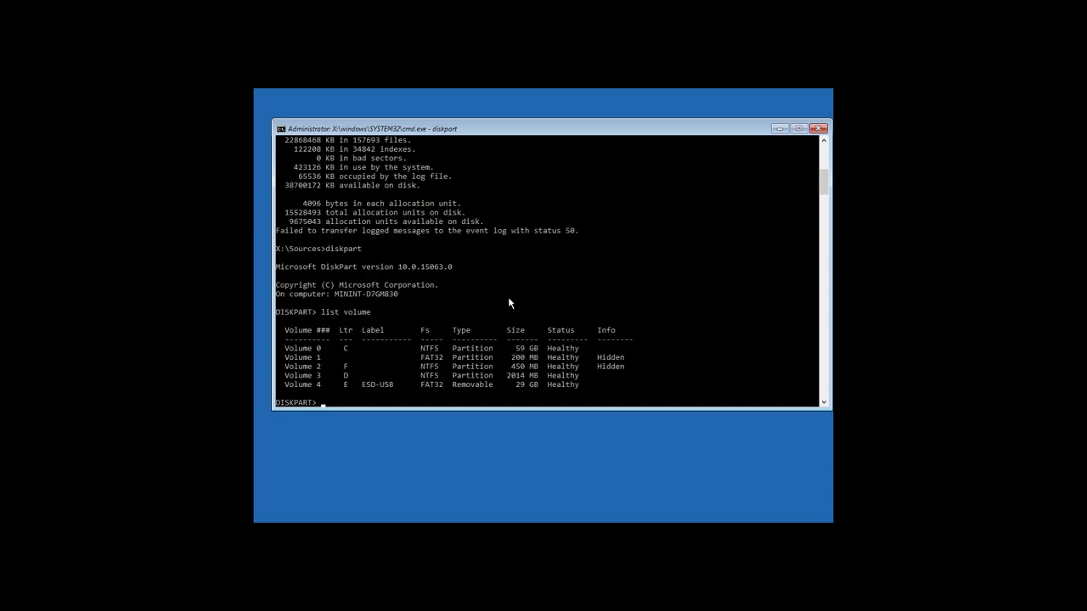